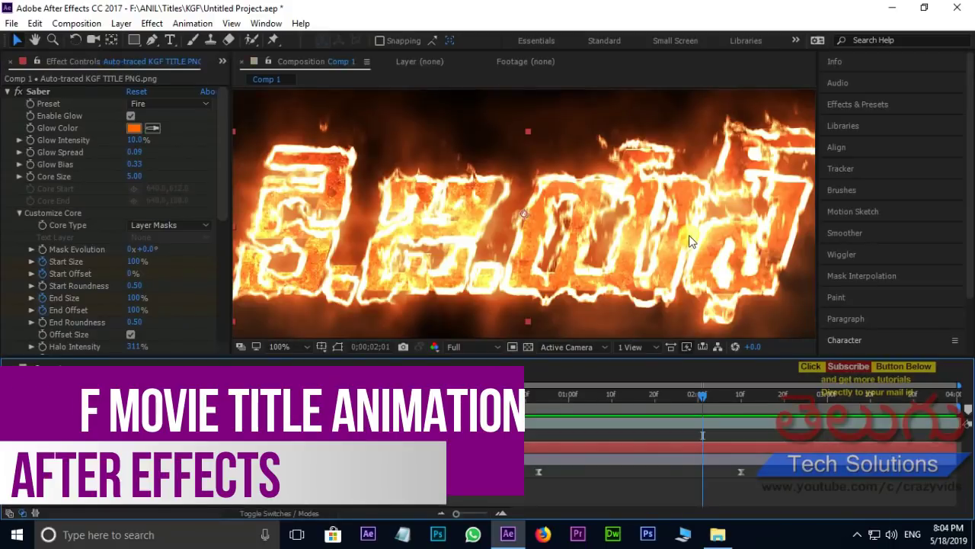
Preview the finished burning K.G.F title full-screen, then bring up the KGF source folder
key(grave)
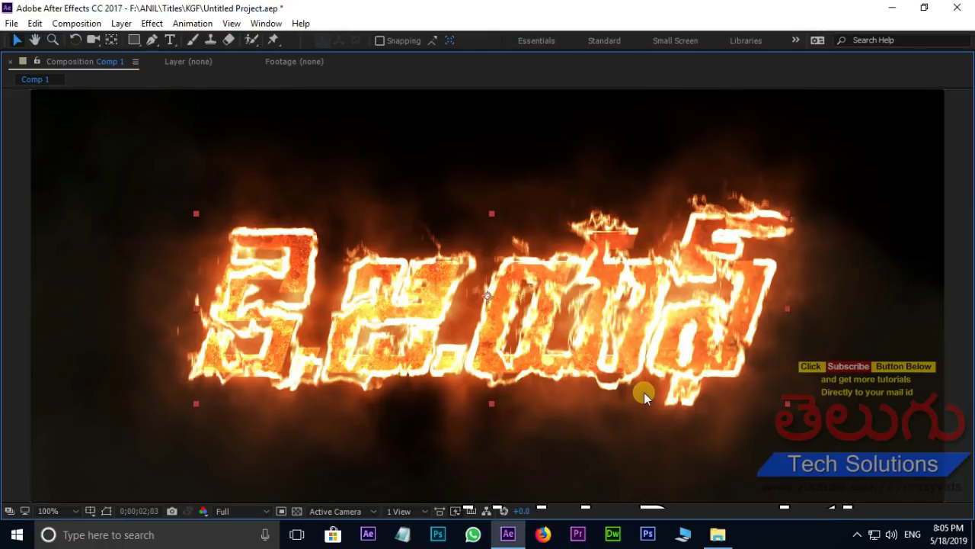
click(718, 534)
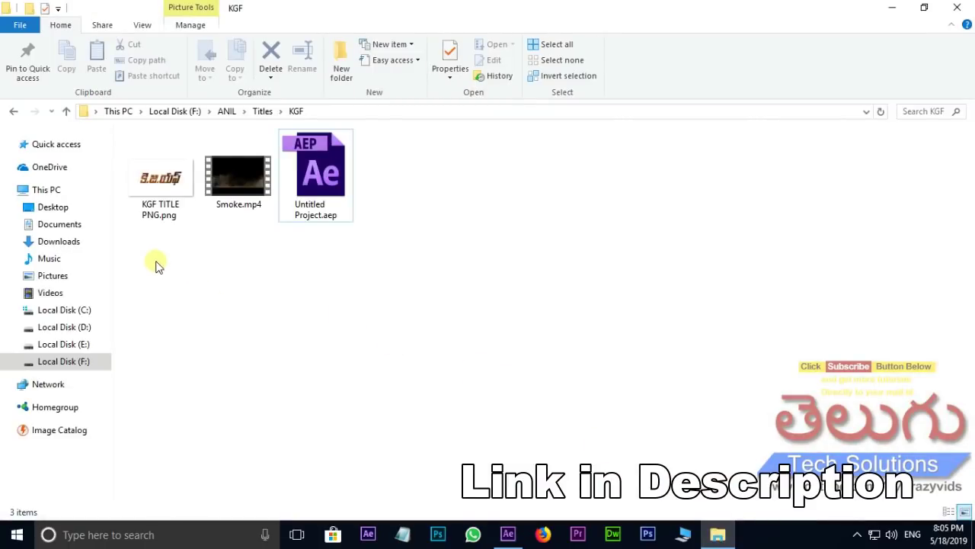
Select KGF TITLE PNG.png and Smoke.mp4 in the KGF folder and return to After Effects
drag(154, 265, 248, 194)
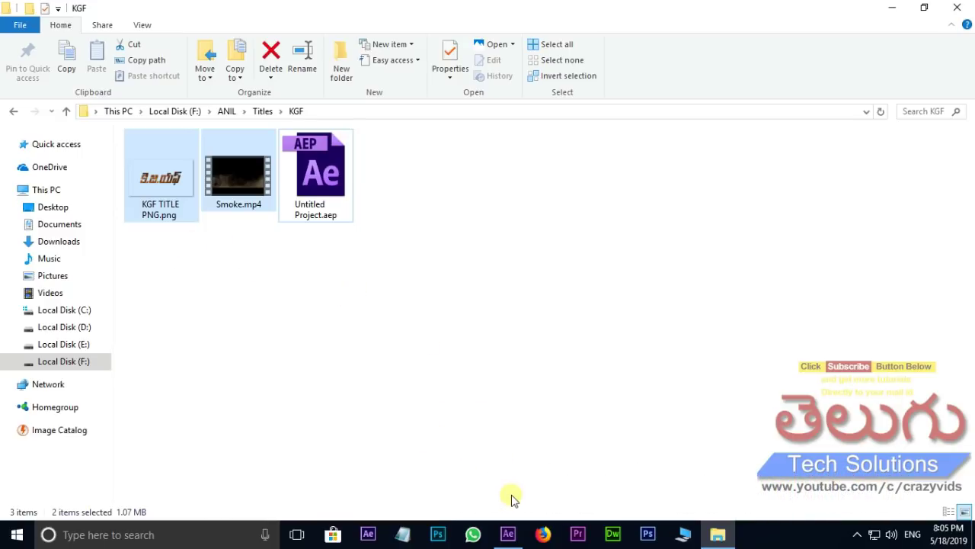
click(507, 534)
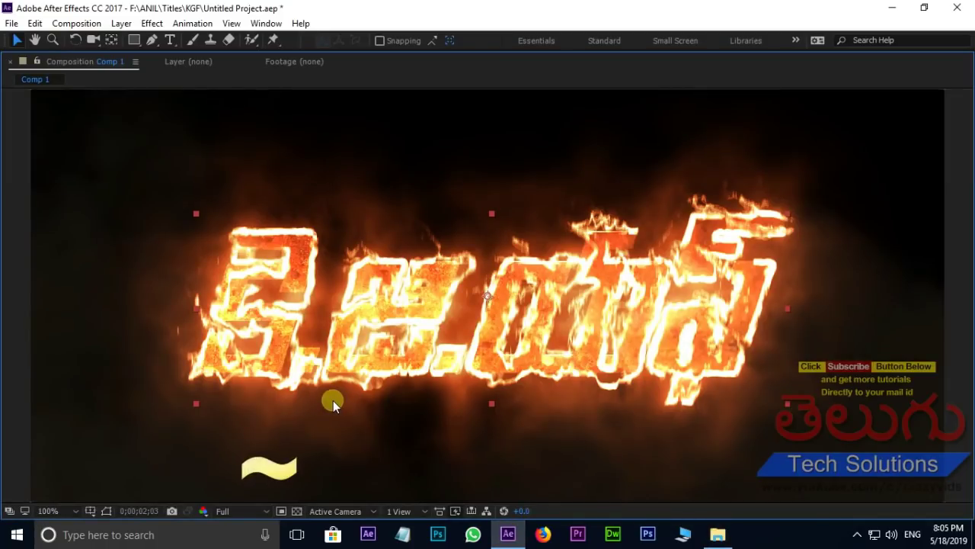
Restore the panel layout and delete Comp 1, Solids, Smoke.mp4 and KGF TITLE PNG.png from the project
key(grave)
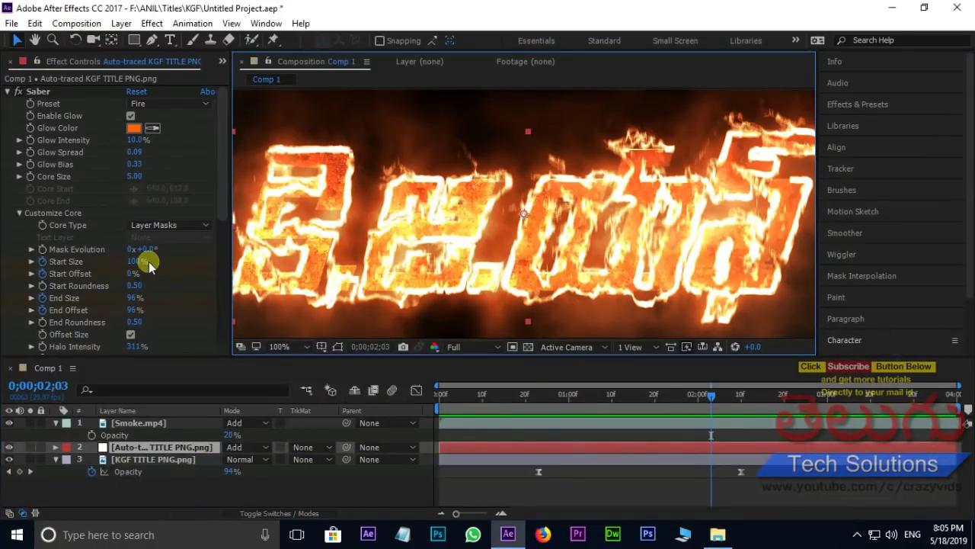
key(ctrl+0)
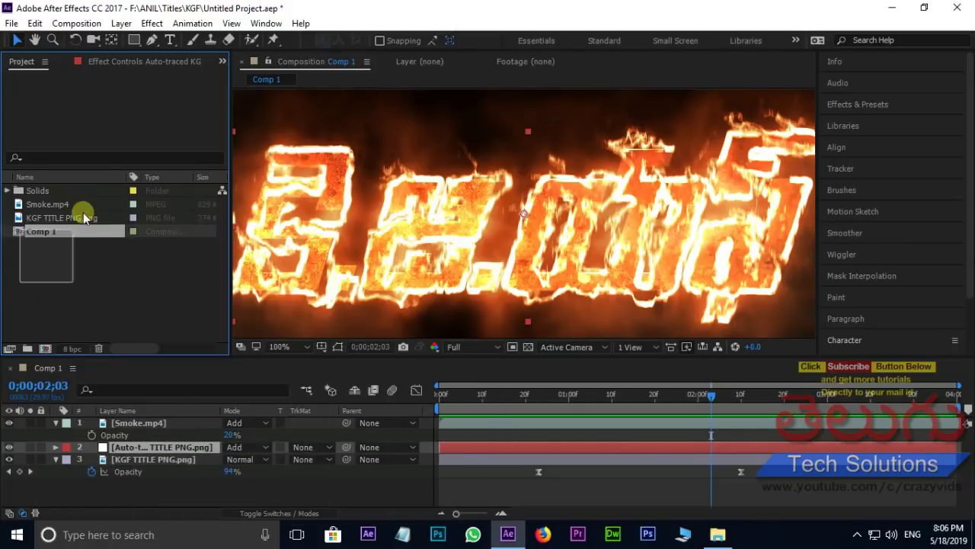
drag(31, 288, 105, 175)
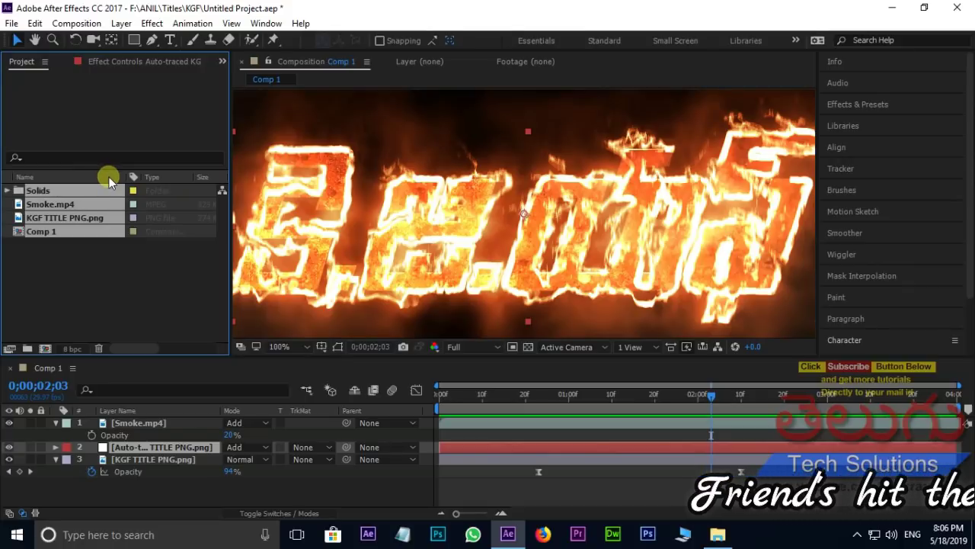
key(Delete)
click(556, 283)
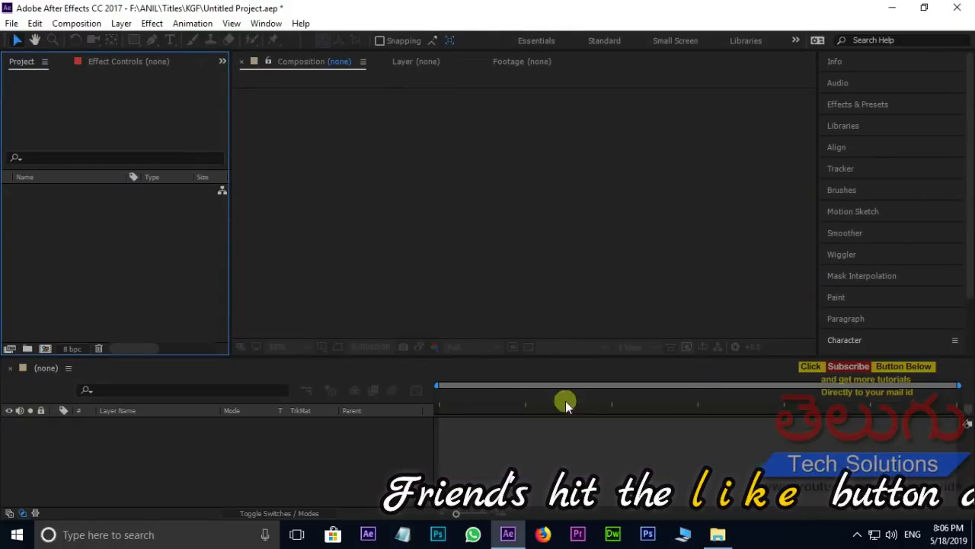
Drag KGF TITLE PNG.png alone from the KGF folder into the After Effects Project panel
click(718, 534)
click(197, 258)
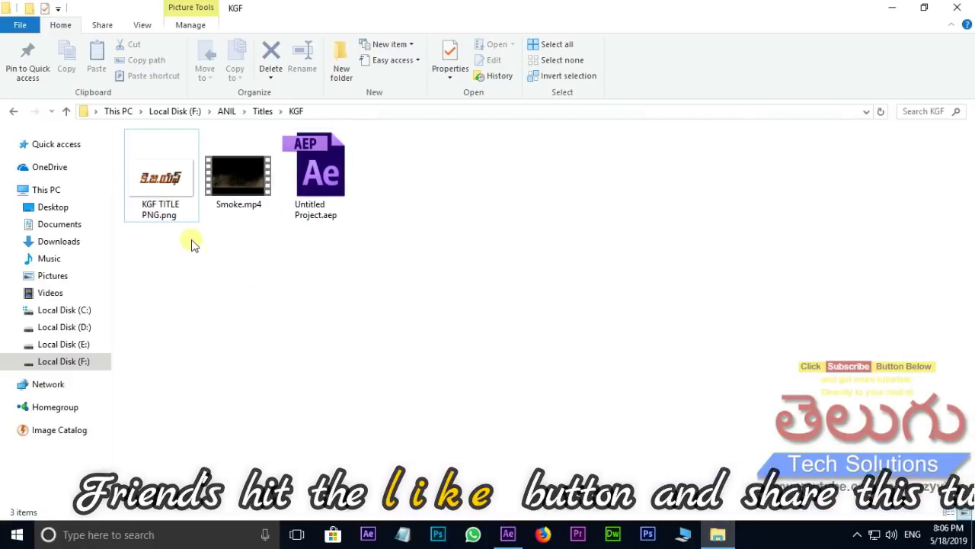
click(165, 191)
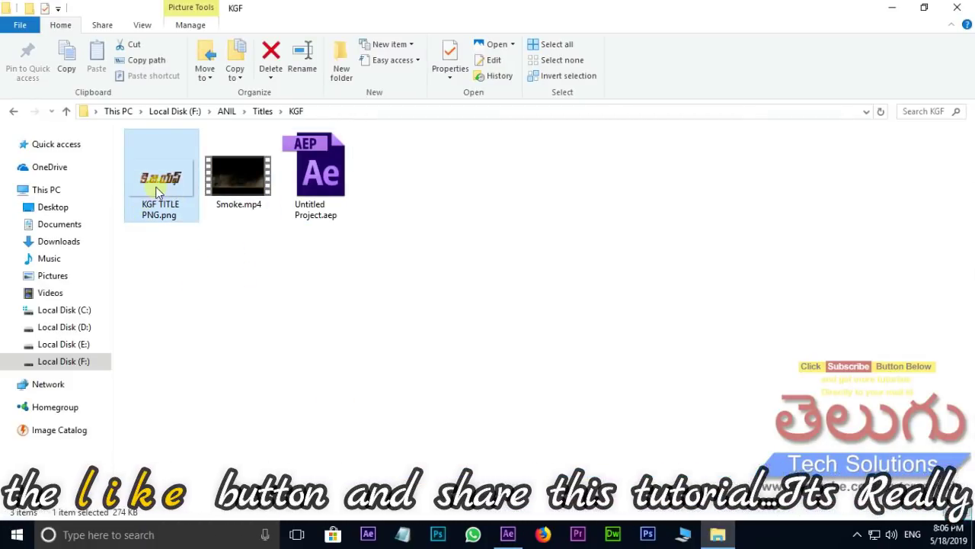
mouse_move(152, 187)
mouse_down()
mouse_move(512, 539)
mouse_move(148, 298)
mouse_up()
drag(72, 202, 155, 448)
Auto-trace the KGF TITLE PNG layer onto a new layer and compare it with the original image
key(comma)
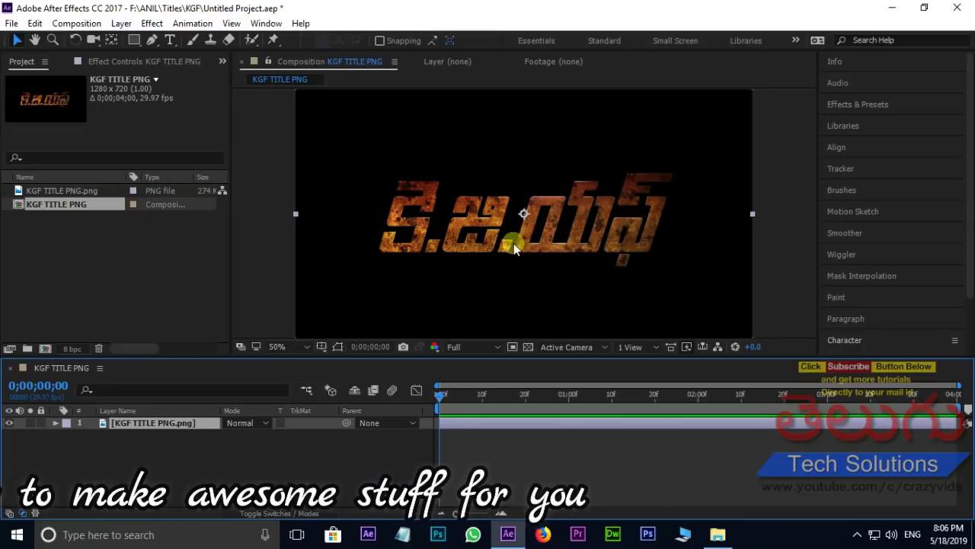
click(121, 23)
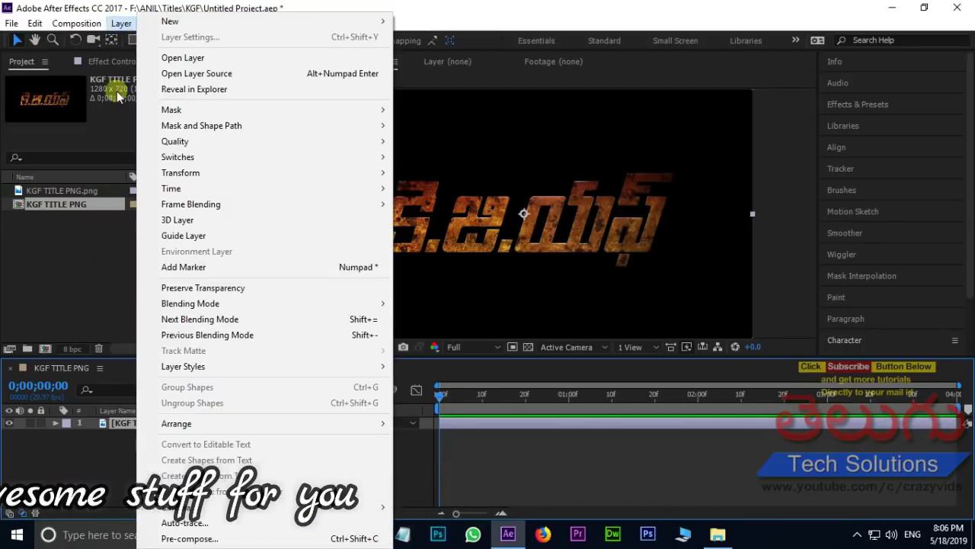
click(213, 526)
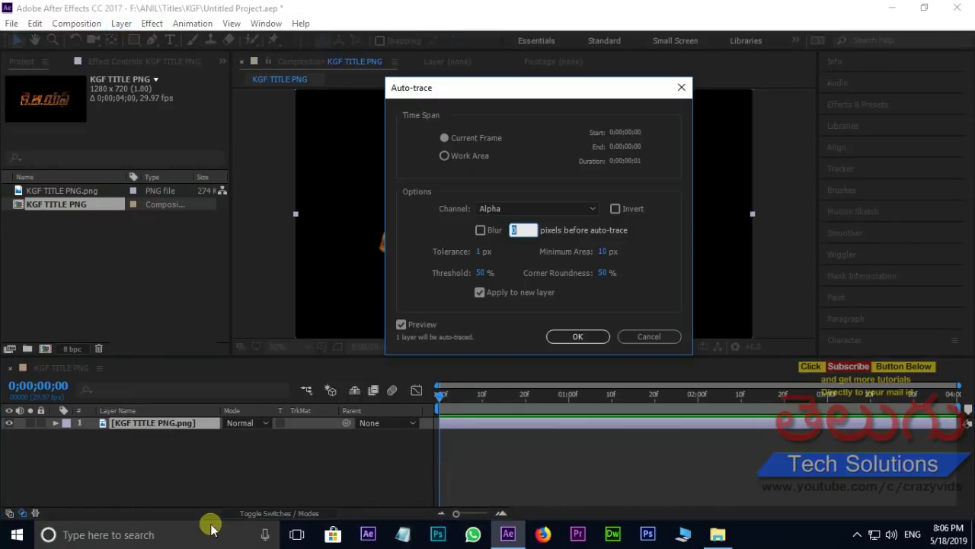
click(480, 292)
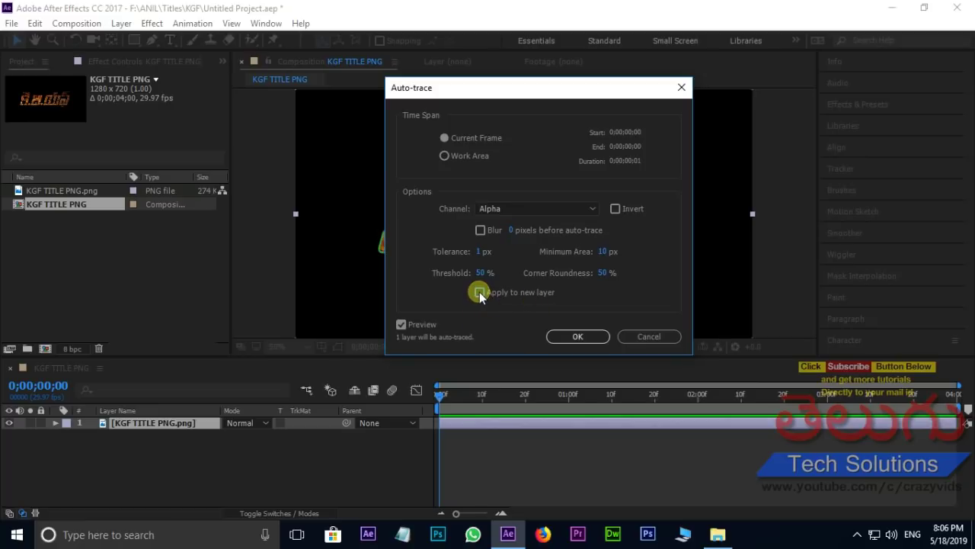
click(479, 292)
click(569, 337)
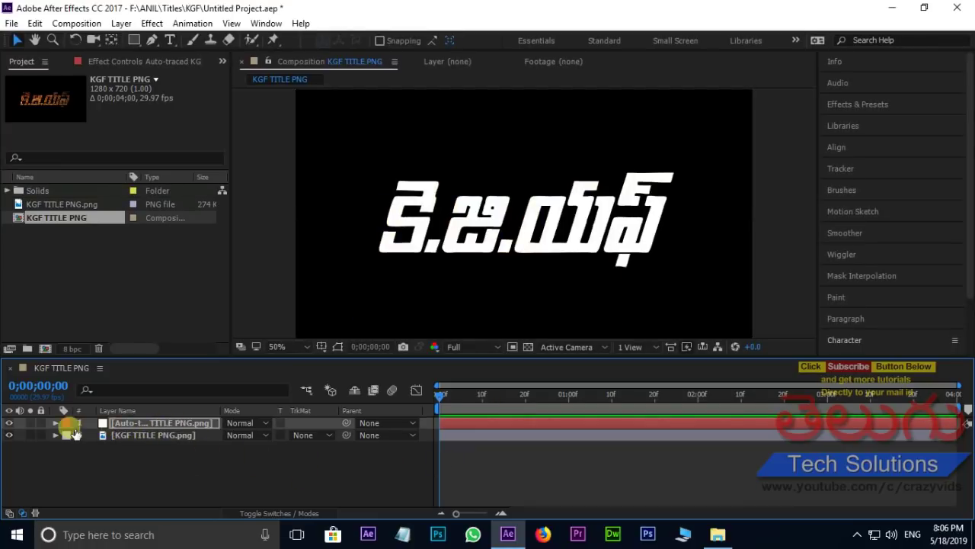
click(9, 423)
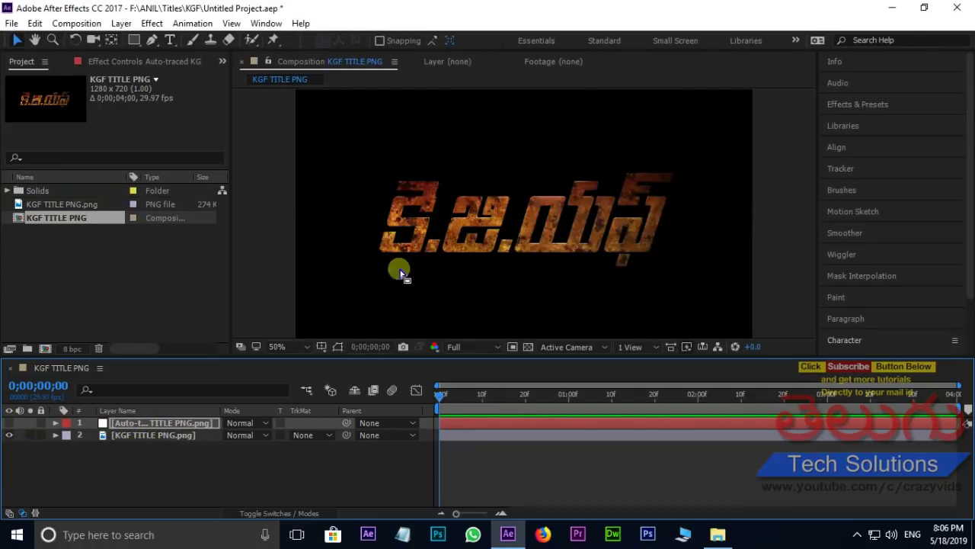
click(9, 423)
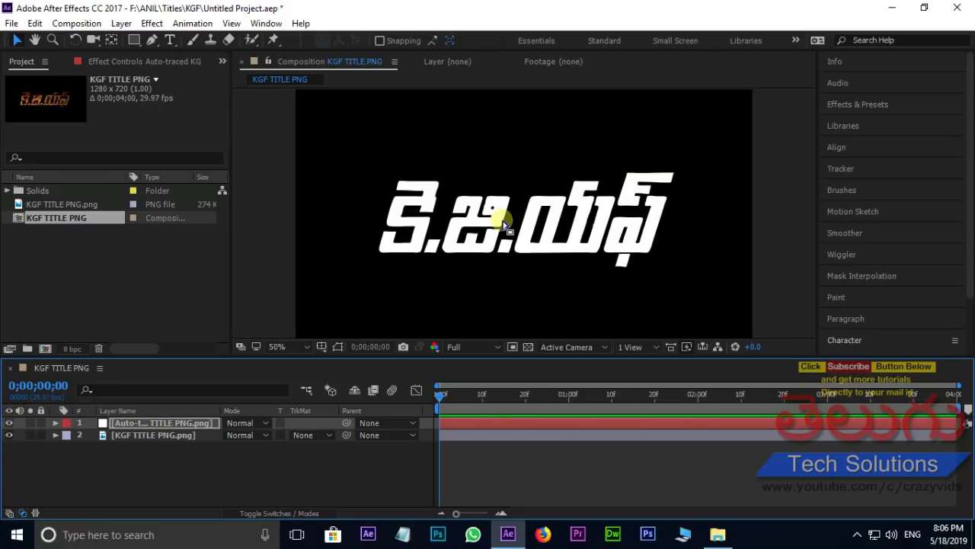
Add the Video Copilot Saber effect to the Auto-traced title layer
click(151, 24)
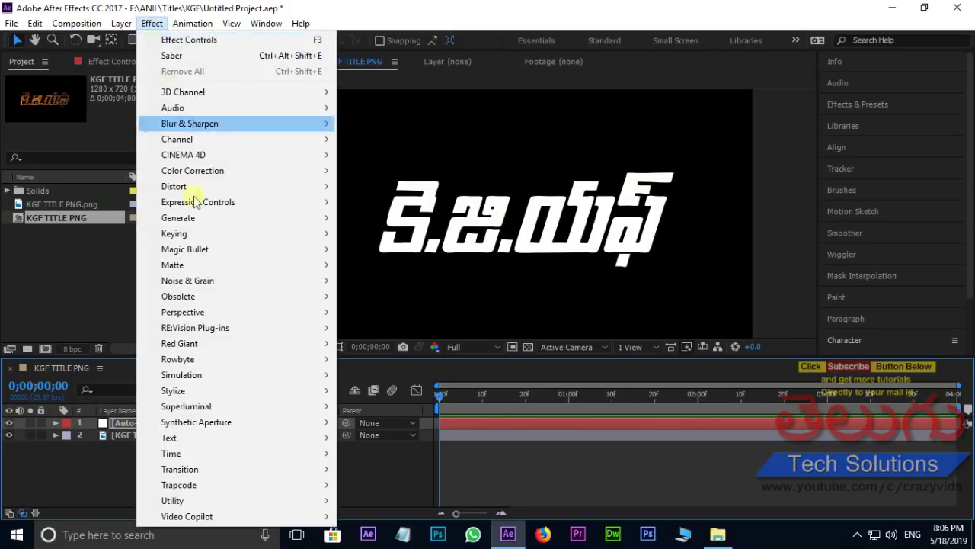
mouse_move(201, 516)
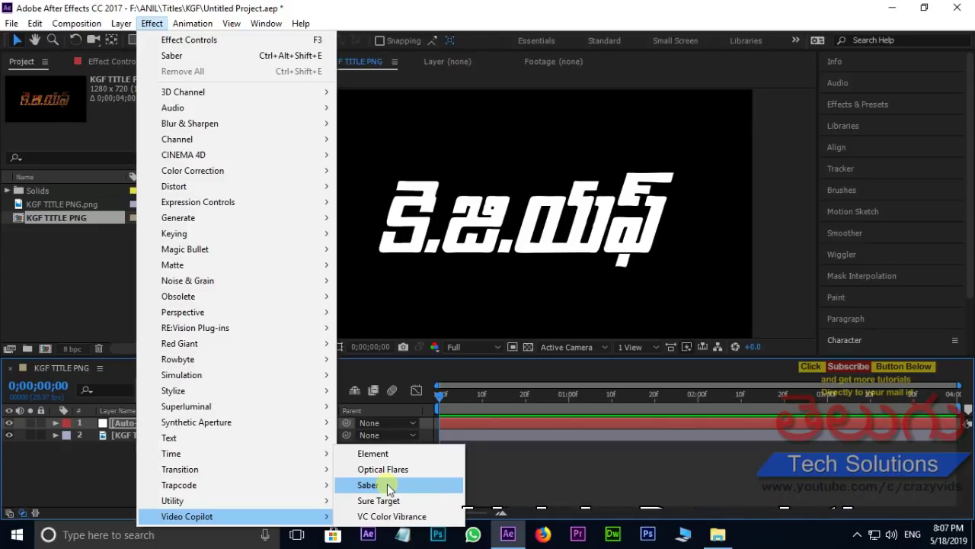
click(389, 488)
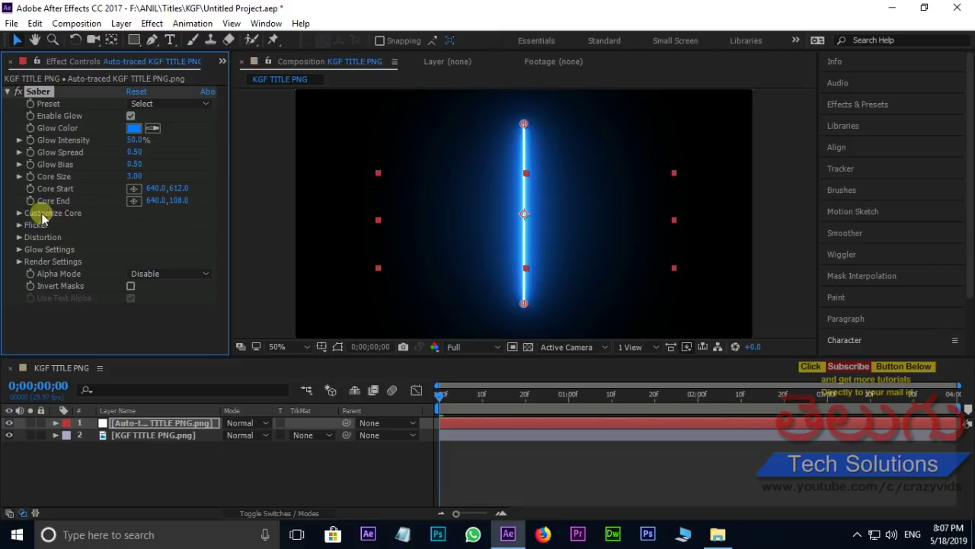
Set the Saber core type to Layer Masks and switch to the Fire preset
click(20, 213)
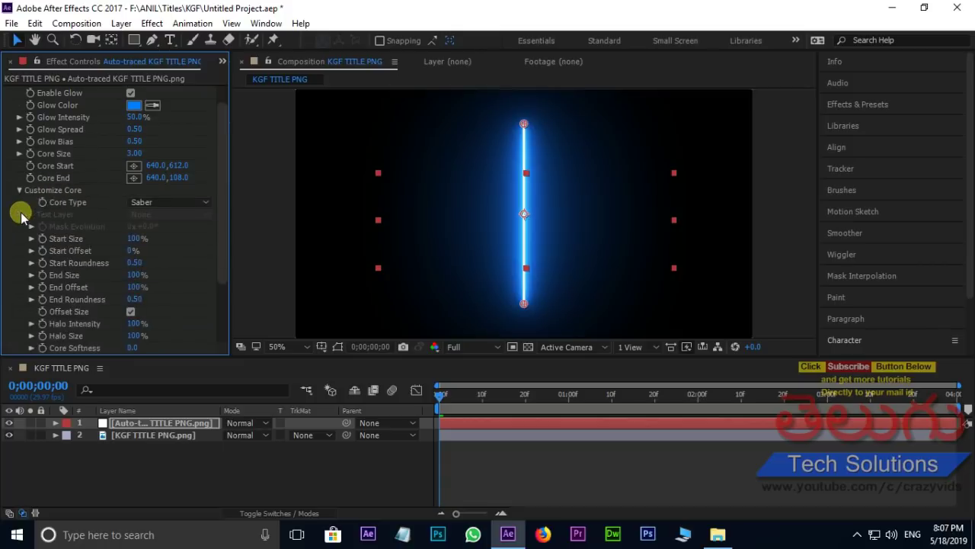
click(168, 202)
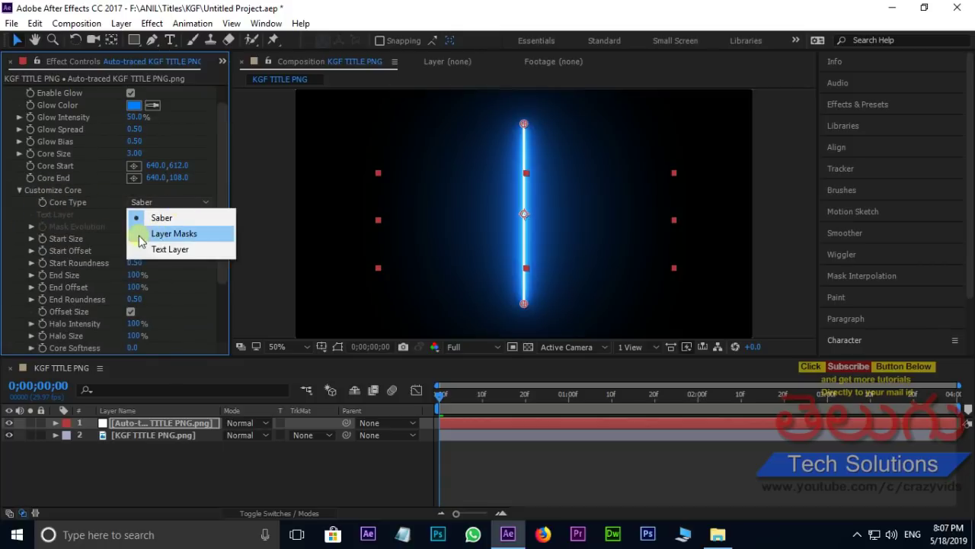
click(200, 236)
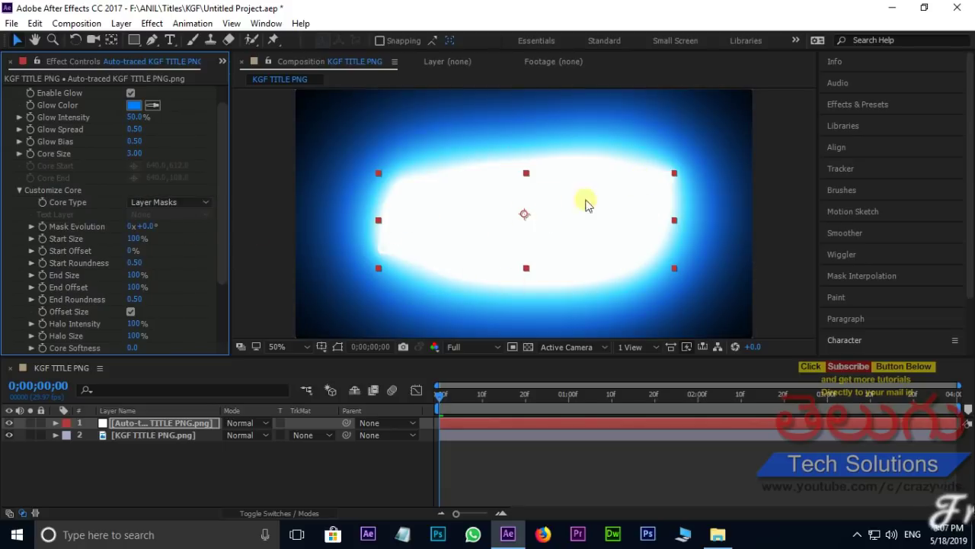
scroll(218, 224, up, 1)
scroll(218, 224, up, 1)
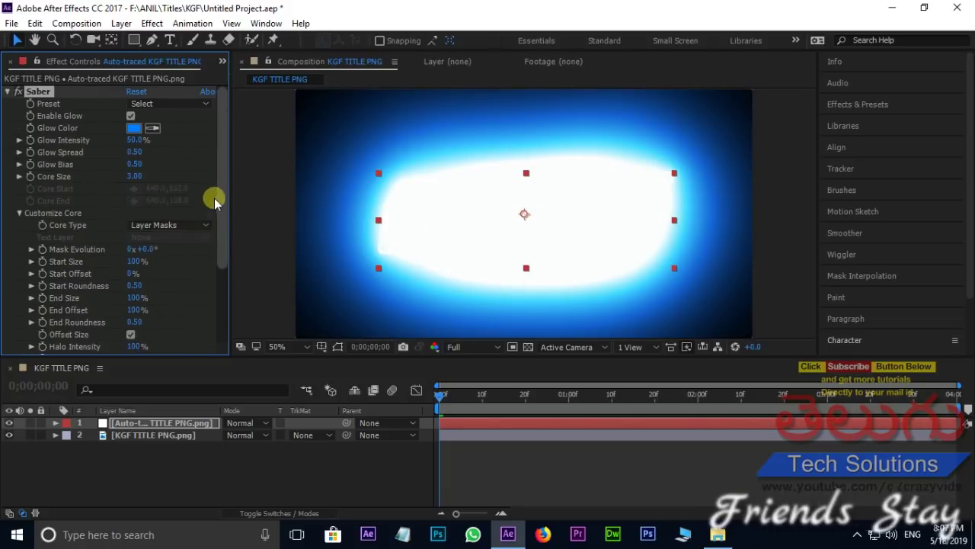
click(183, 103)
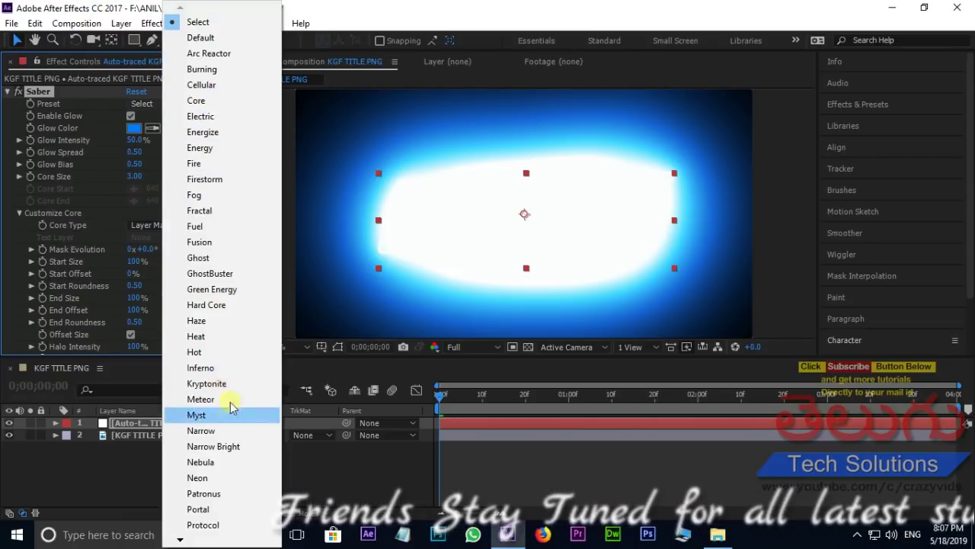
click(202, 168)
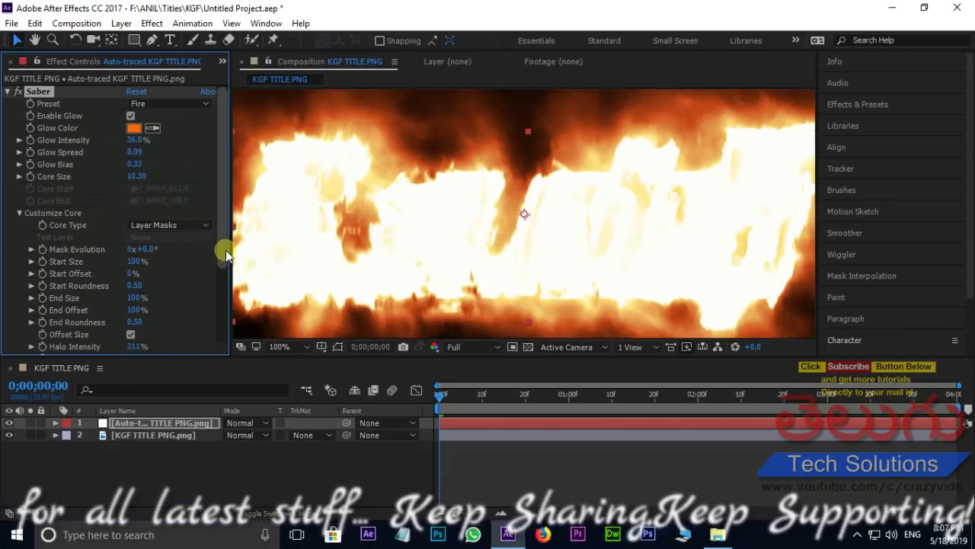
Set Saber Glow Intensity to 10% and Core Size to 5
click(134, 140)
text(1)
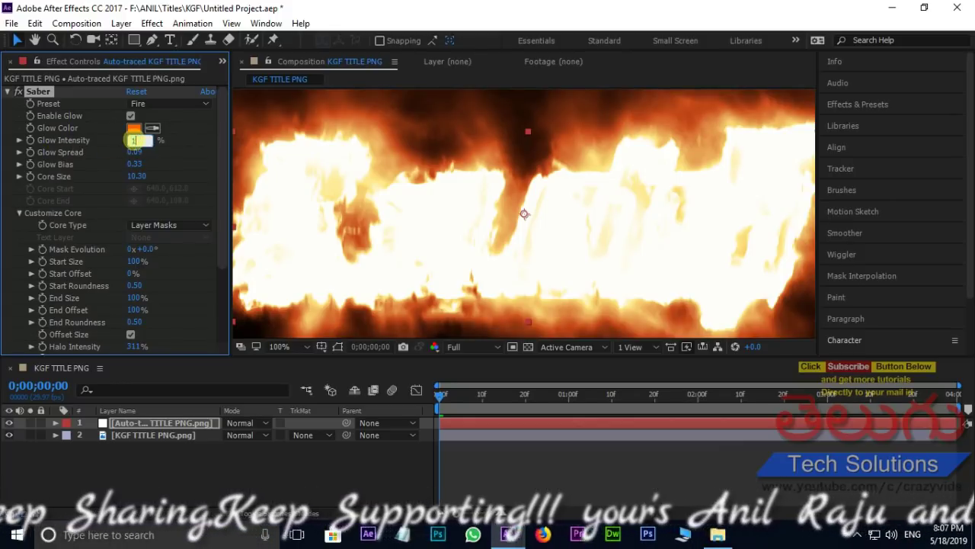
text(0)
key(Return)
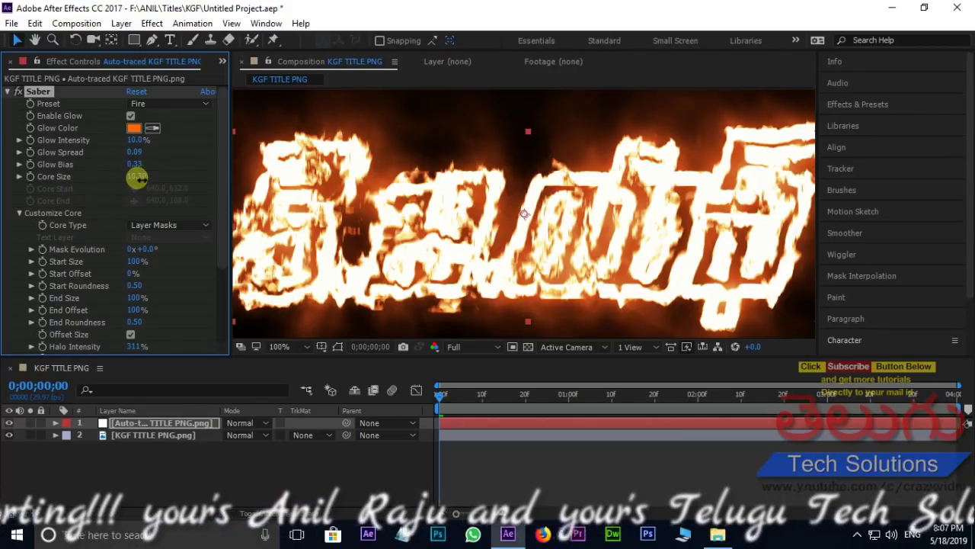
drag(137, 176, 142, 184)
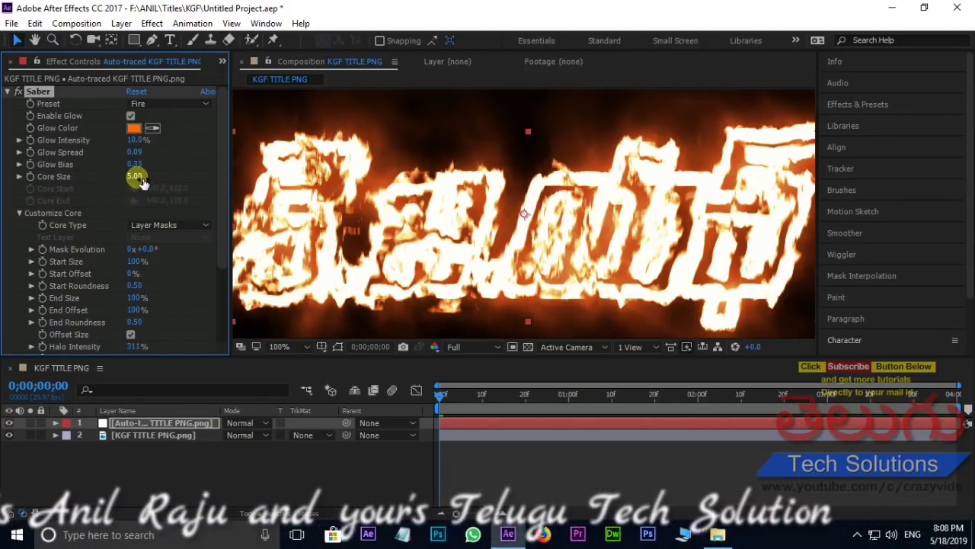
key(comma)
key(comma)
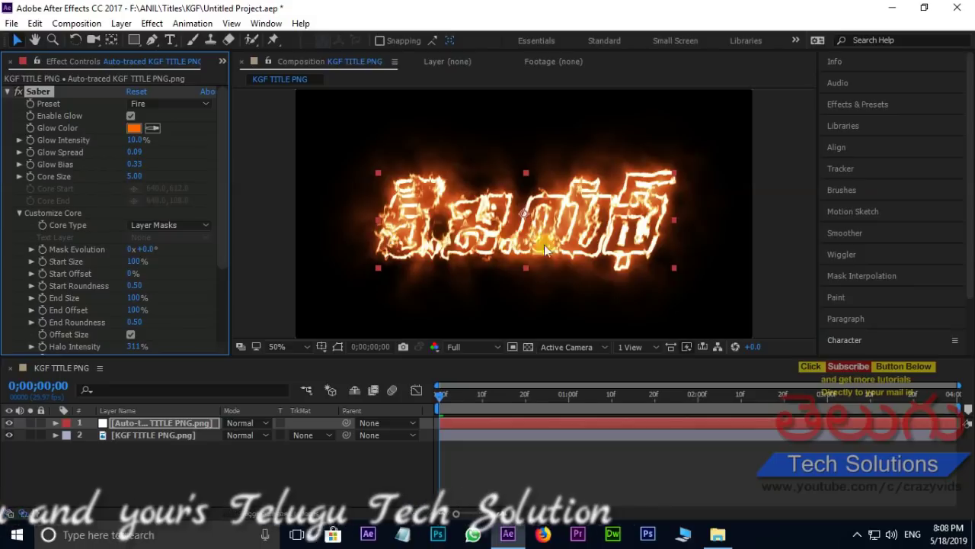
key(period)
key(period)
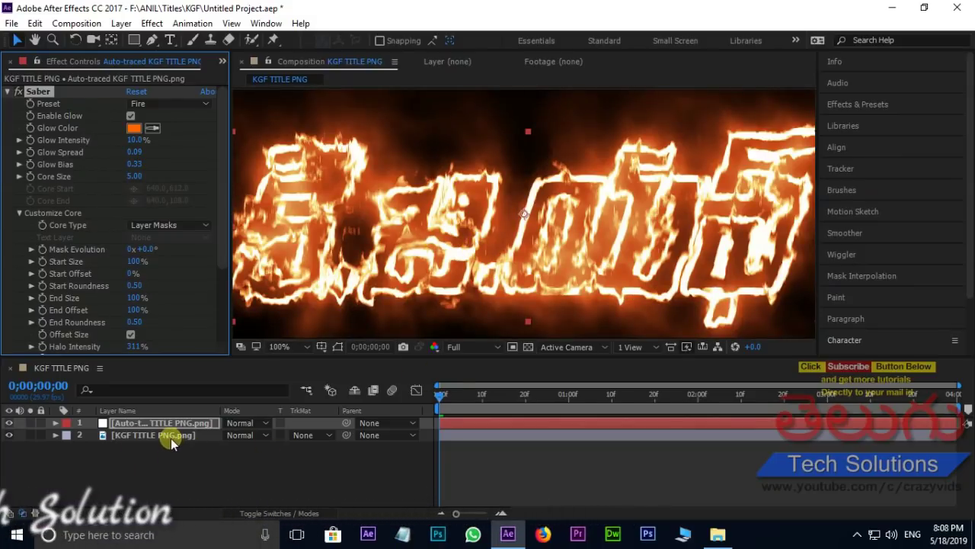
Set the Saber fire layer's blend mode to Add and inspect the result at different zooms
click(246, 412)
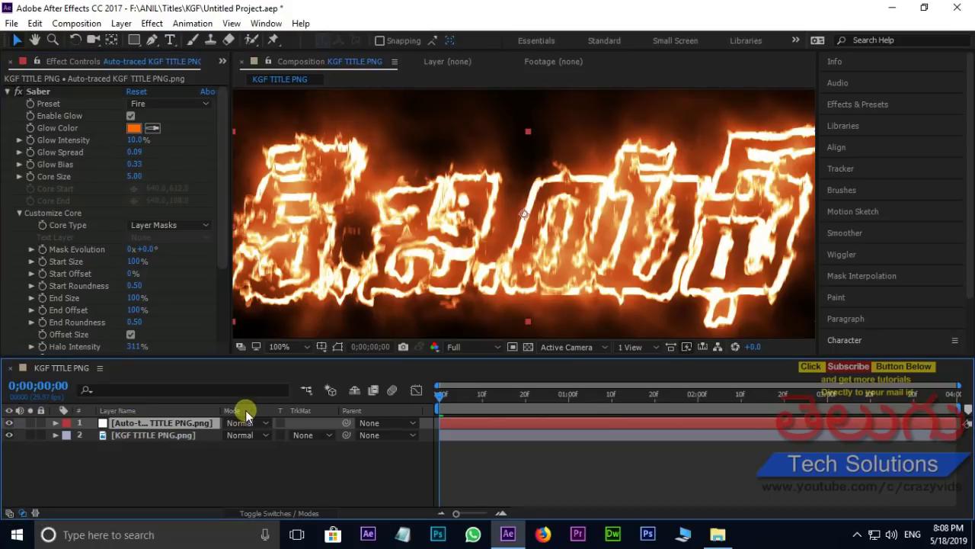
click(244, 423)
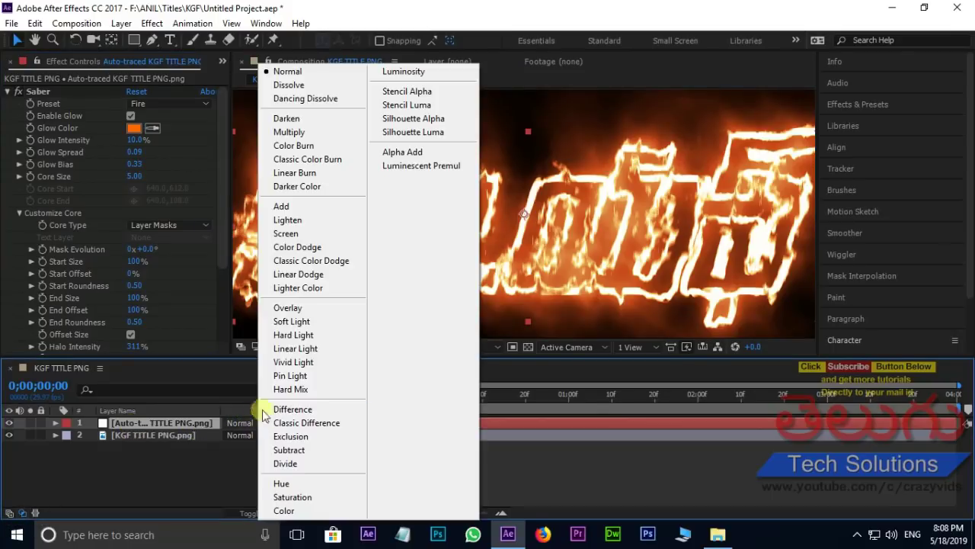
click(297, 209)
key(period)
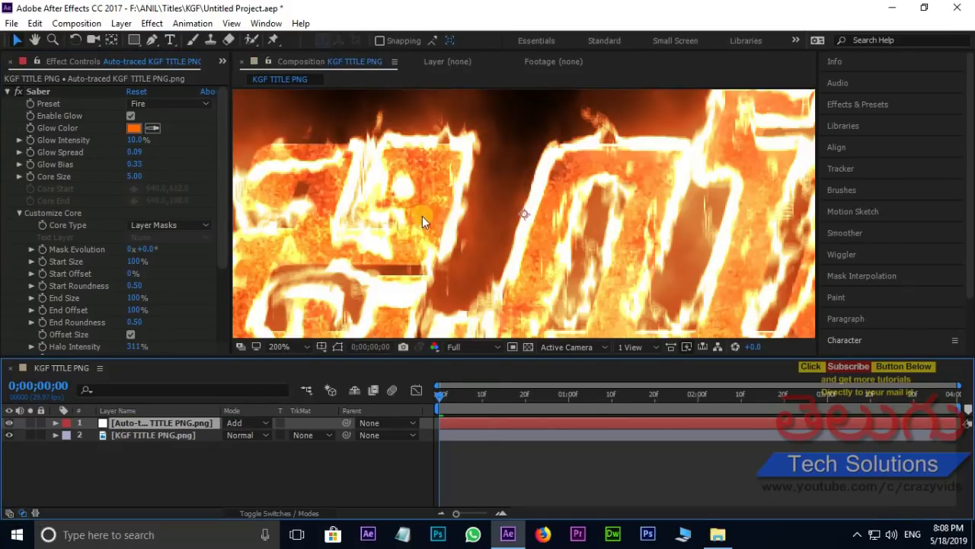
key(comma)
key(comma)
key(period)
key(period)
key(comma)
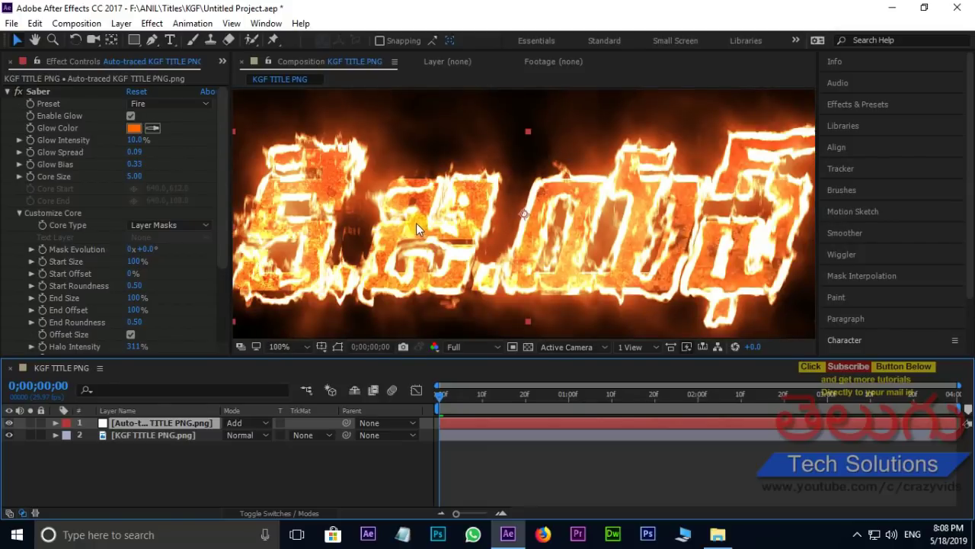
drag(221, 243, 230, 280)
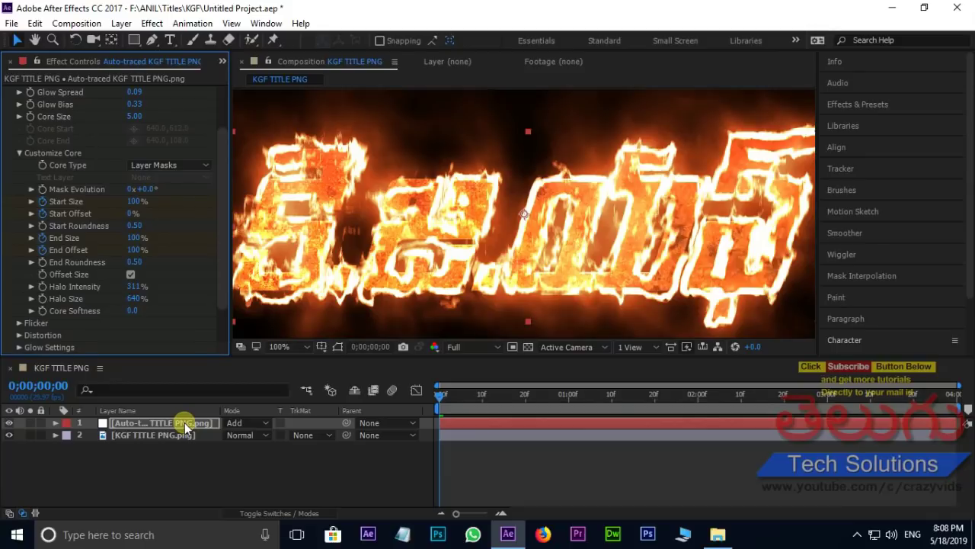
At 0;00;00;00, key Saber Start Size at 0% and Start Offset at 100%
key(m)
scroll(470, 450, down, 3)
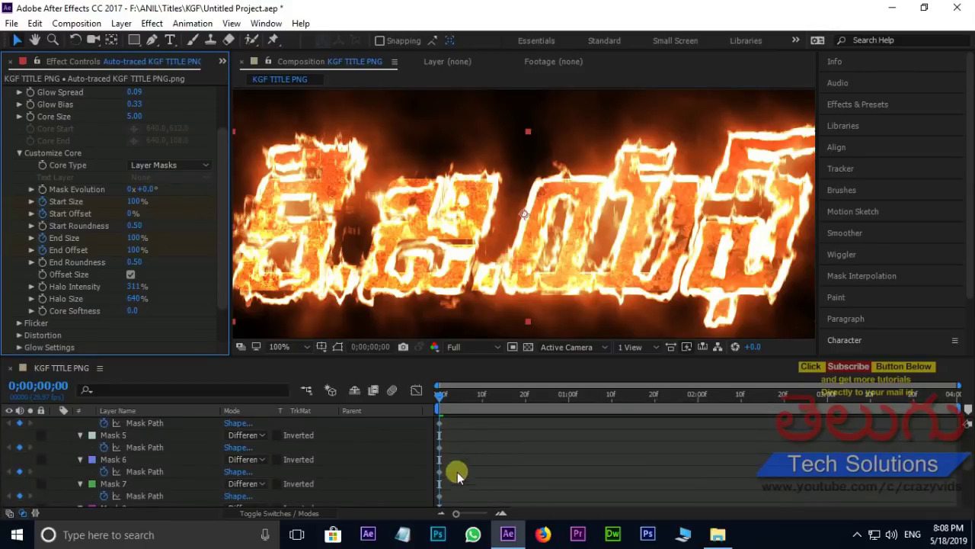
scroll(457, 461, up, 3)
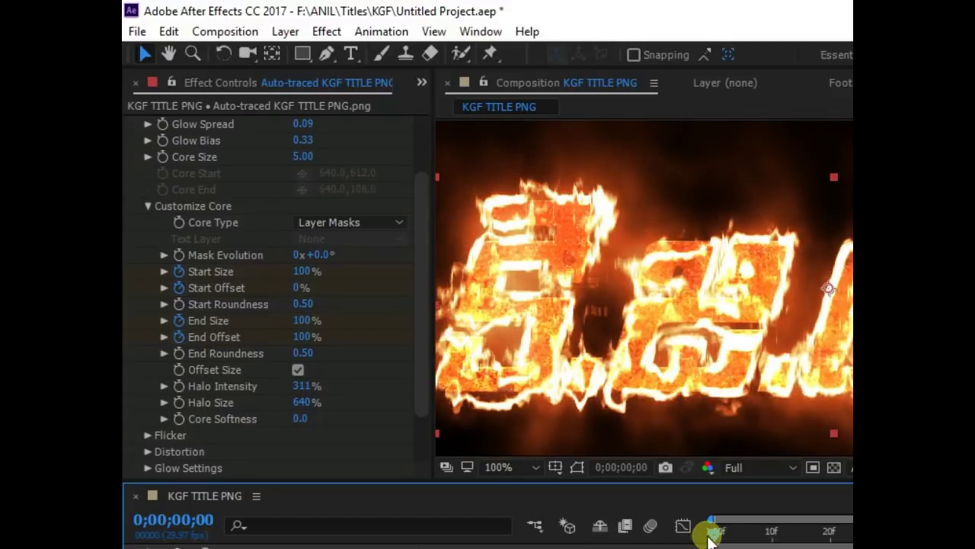
click(304, 272)
text(0)
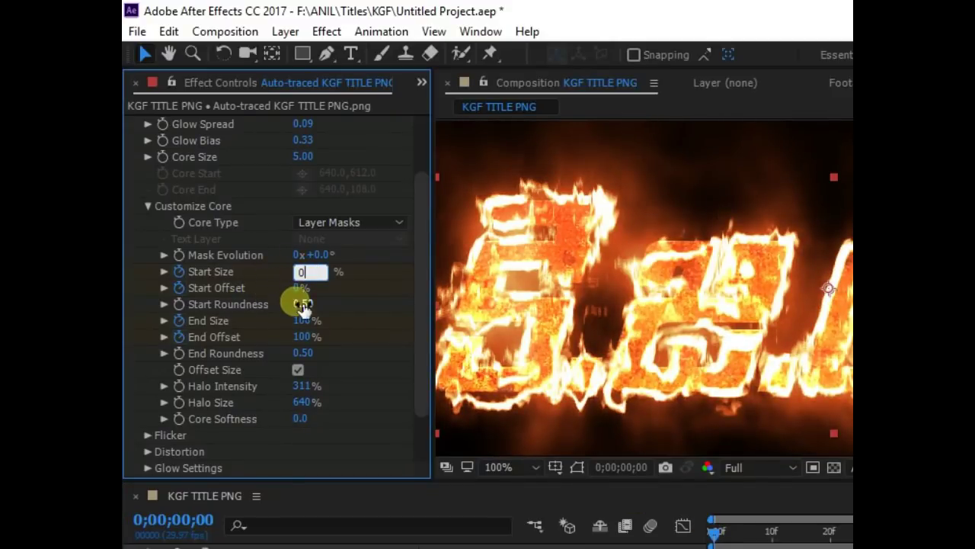
click(300, 288)
text(100)
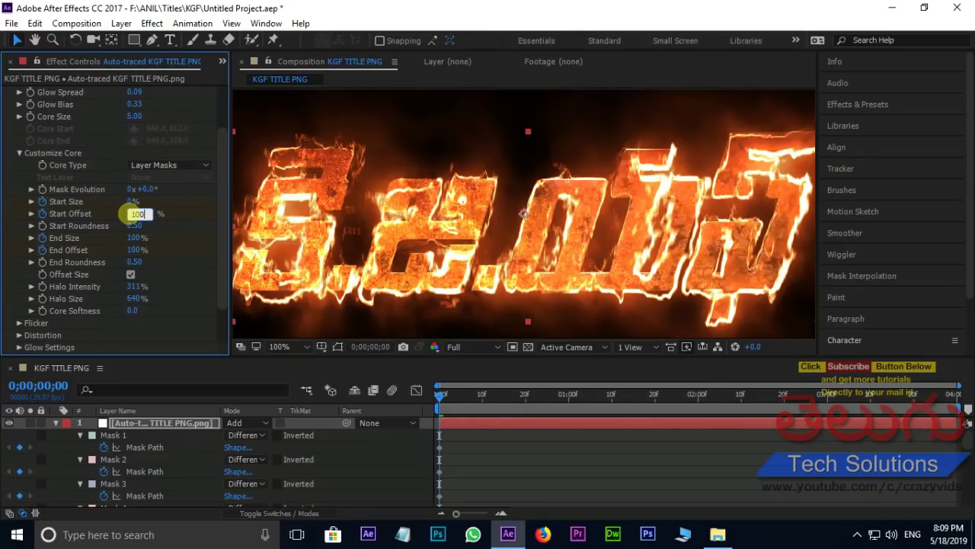
key(Return)
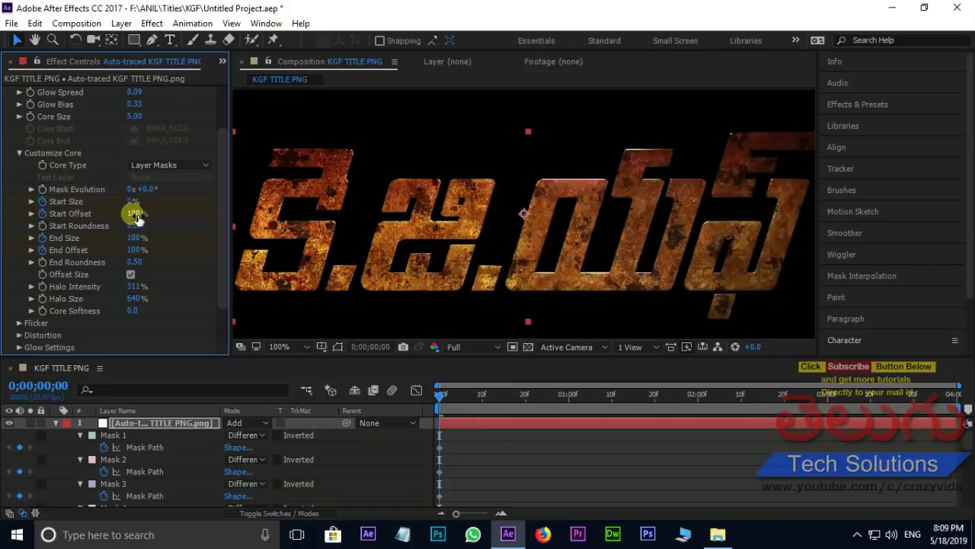
At 0;00;01;04, key Start Size at 100% and Start Offset at 0%
drag(442, 397, 599, 404)
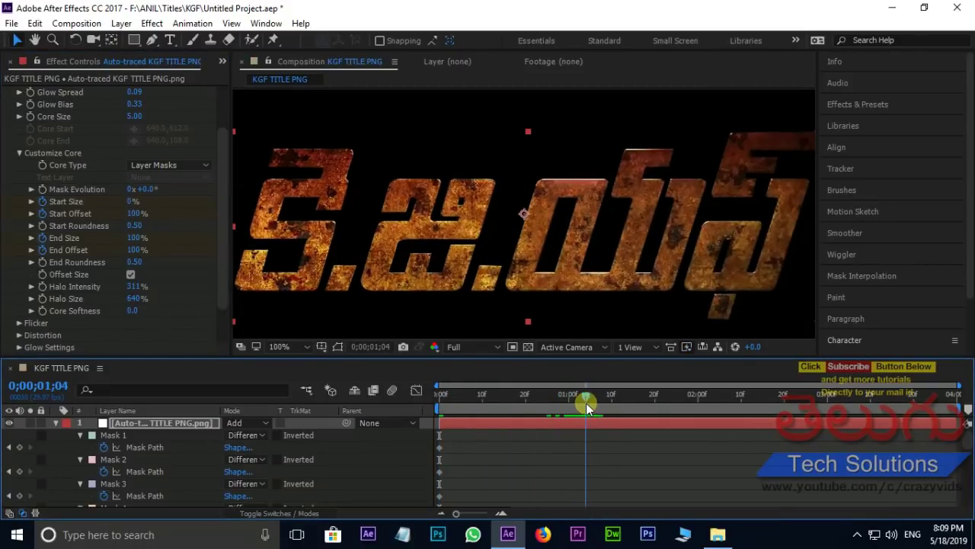
click(131, 201)
text(100)
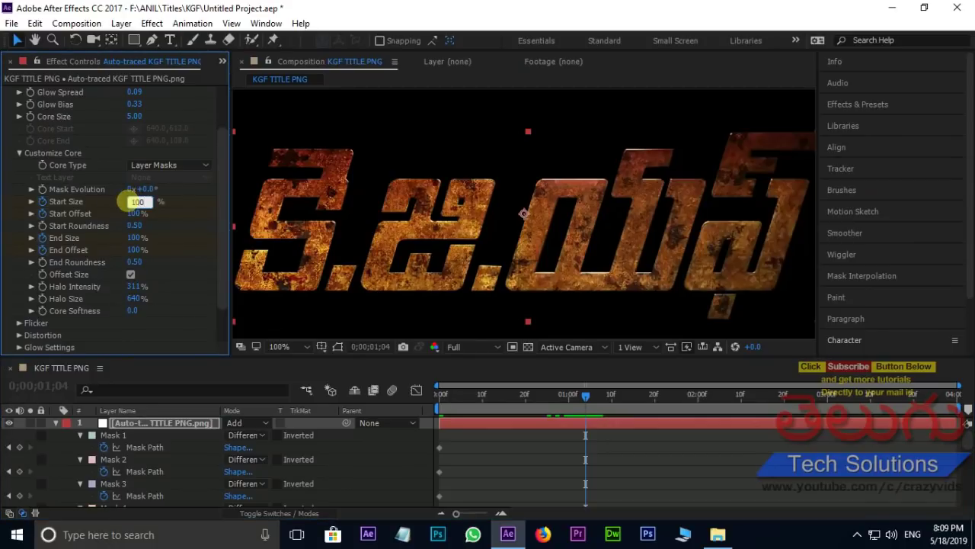
key(Return)
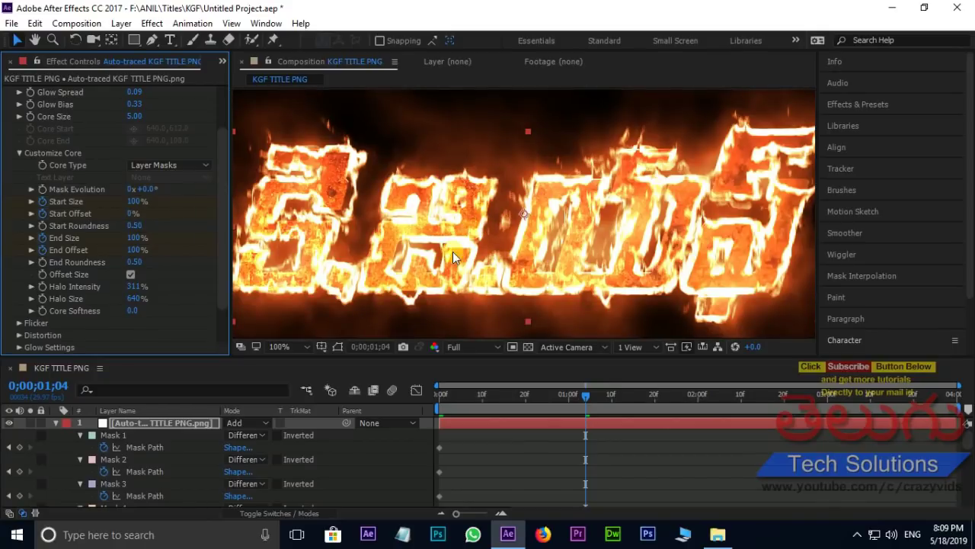
mouse_move(586, 398)
mouse_down()
mouse_move(709, 398)
mouse_move(700, 395)
mouse_up()
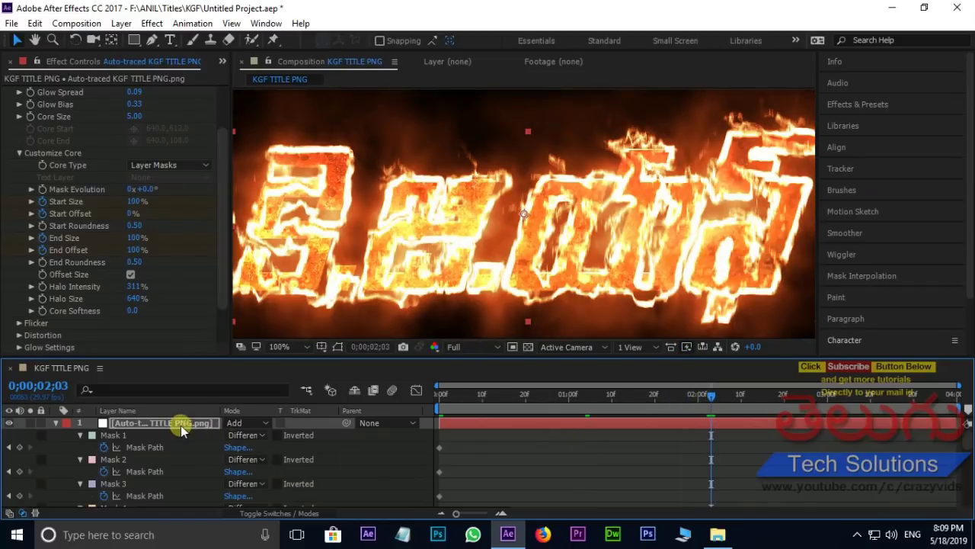
Add keyframes for Start Size, End Size and End Offset on the fire layer at the current time
click(180, 426)
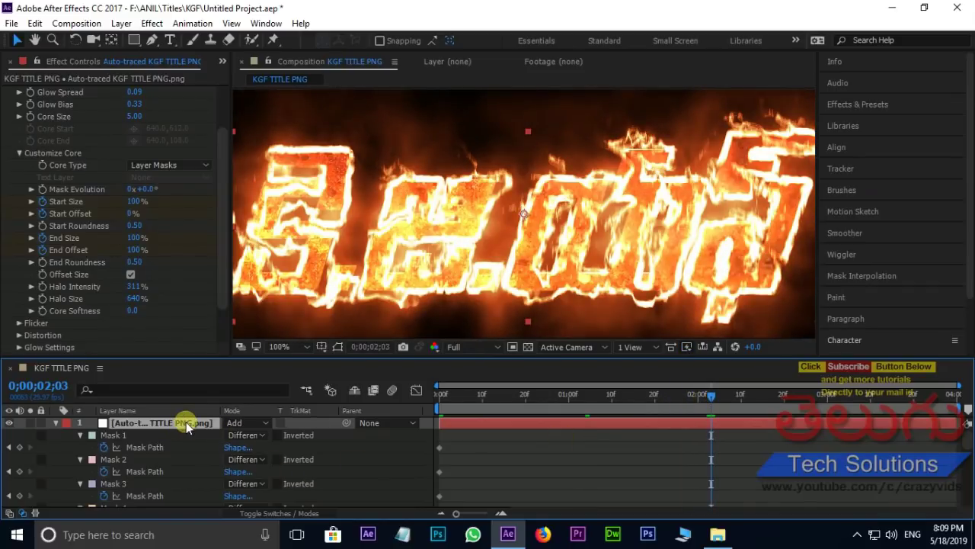
scroll(168, 448, down, 3)
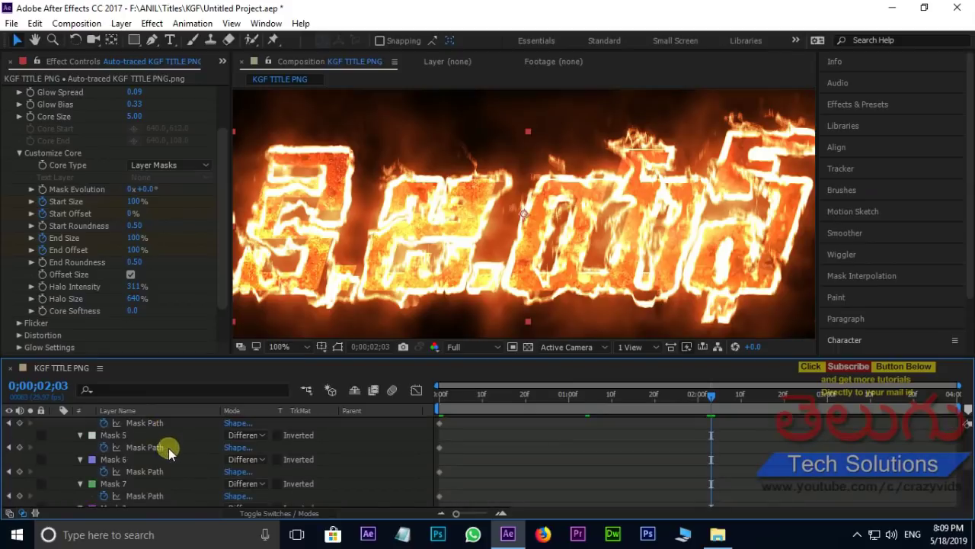
scroll(169, 448, down, 3)
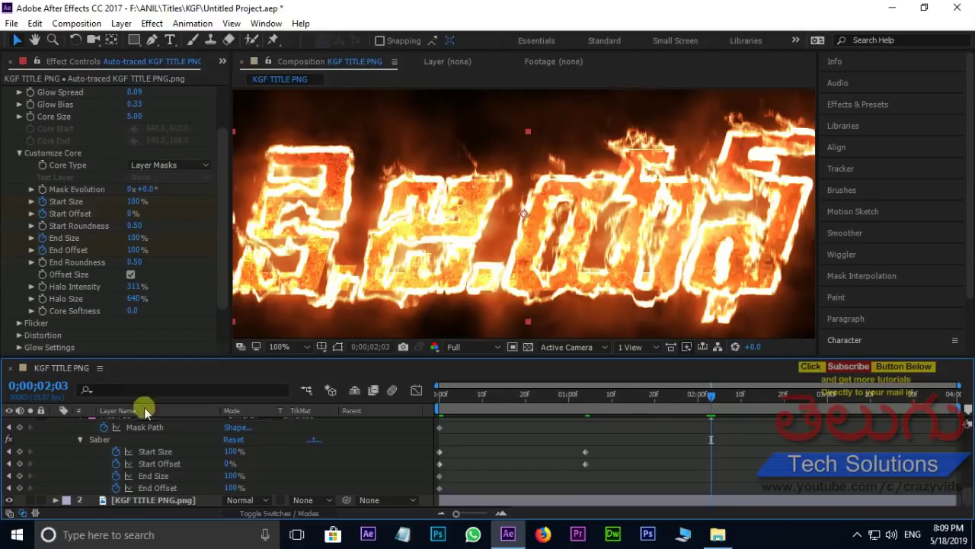
click(20, 451)
click(20, 476)
click(20, 488)
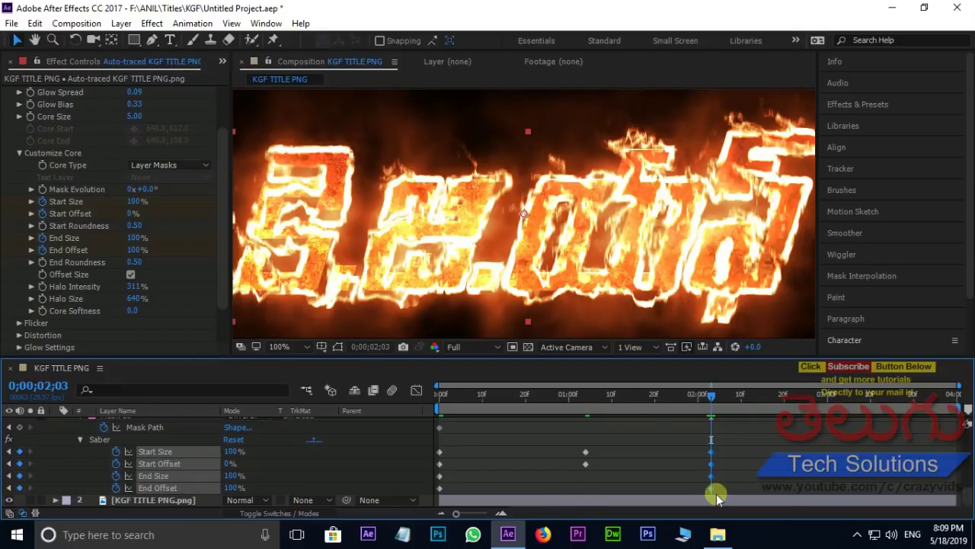
At 0;00;02;29, key End Size and End Offset at 0%, then select all Saber keyframes for easing
drag(714, 394, 826, 394)
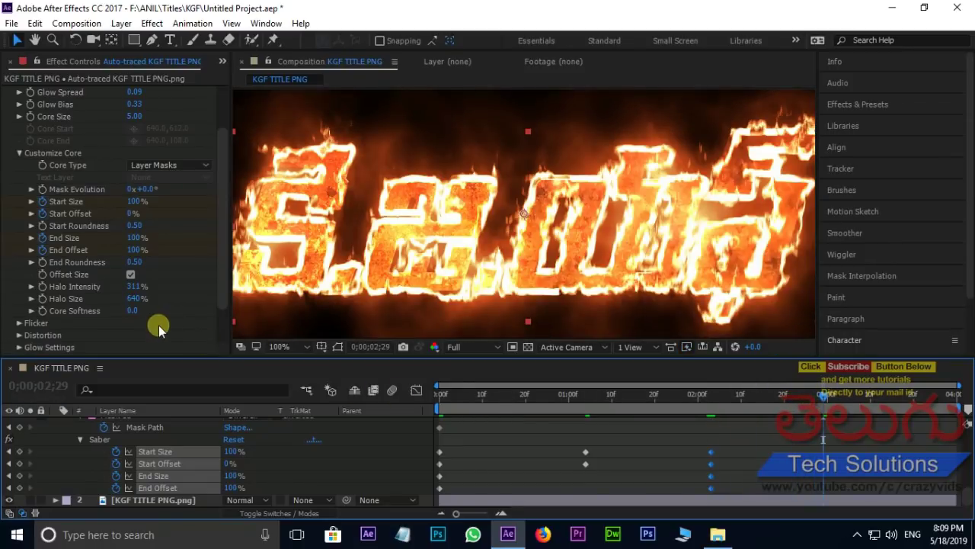
click(54, 252)
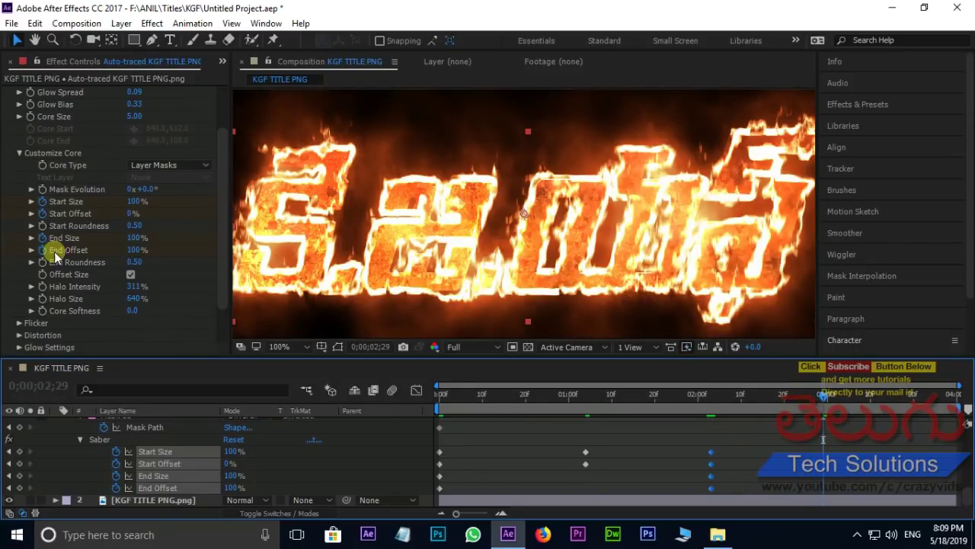
click(136, 239)
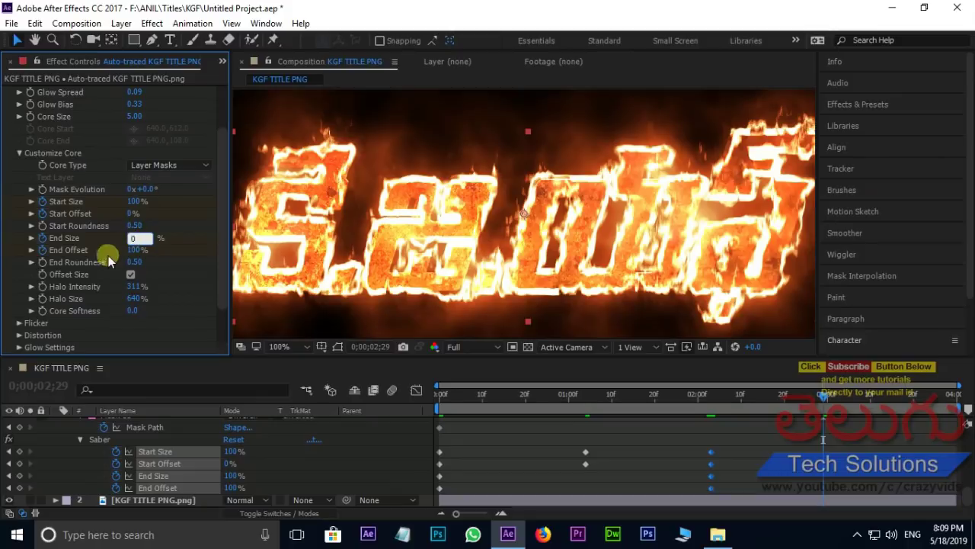
click(134, 251)
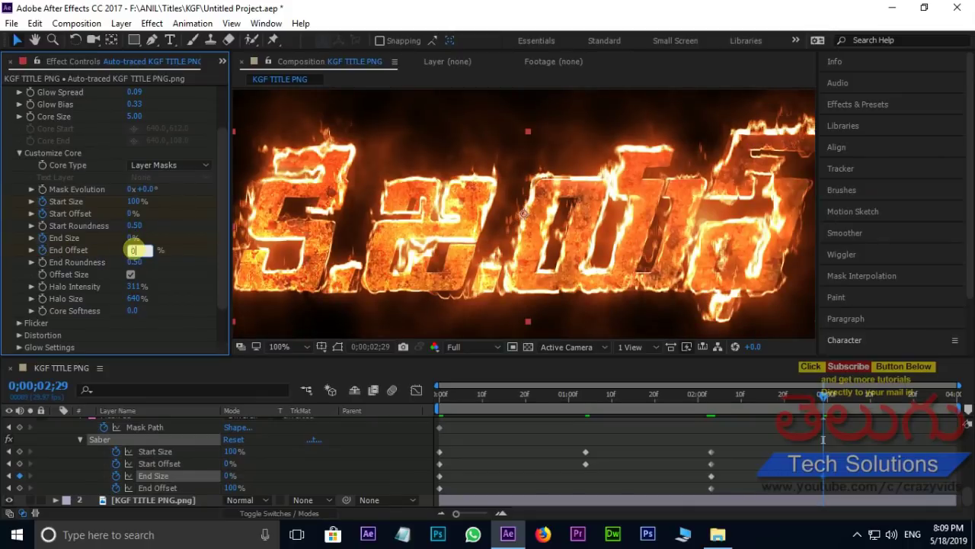
text(0)
key(Return)
click(821, 407)
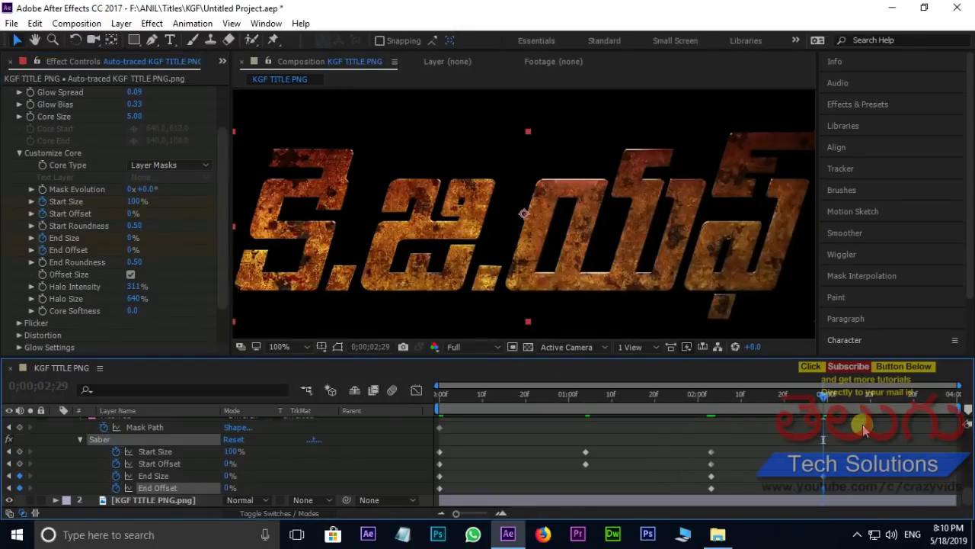
drag(864, 425, 415, 507)
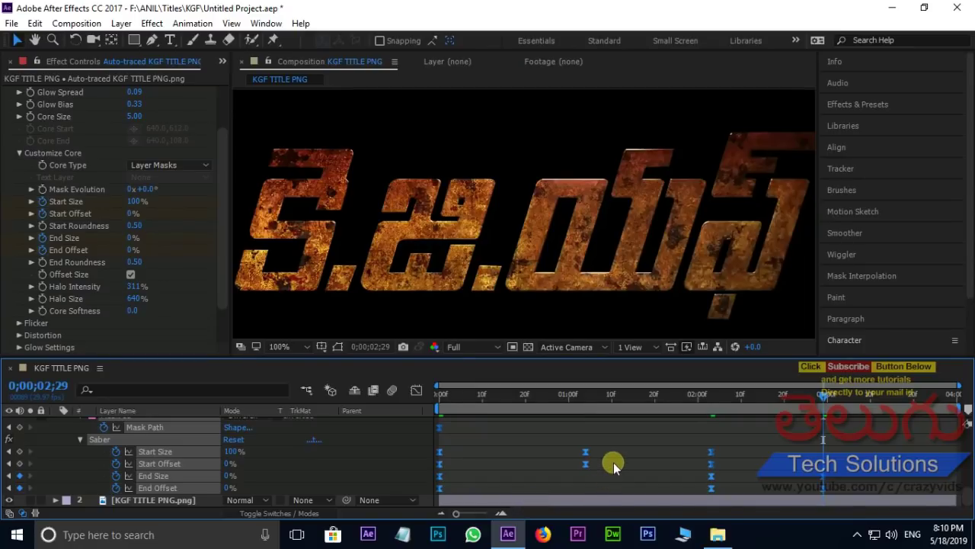
Preview the Saber fire burn animation from the start of the composition
drag(823, 400, 438, 404)
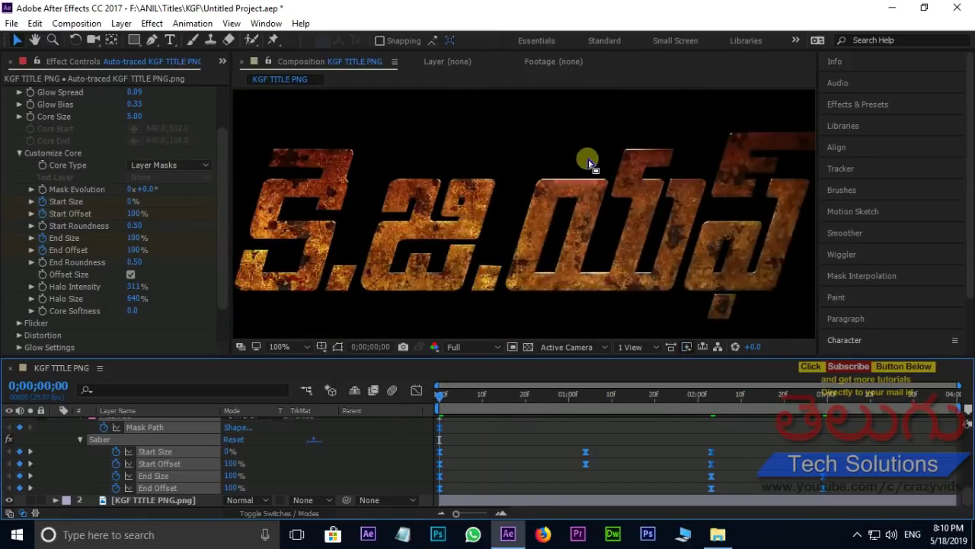
key(space)
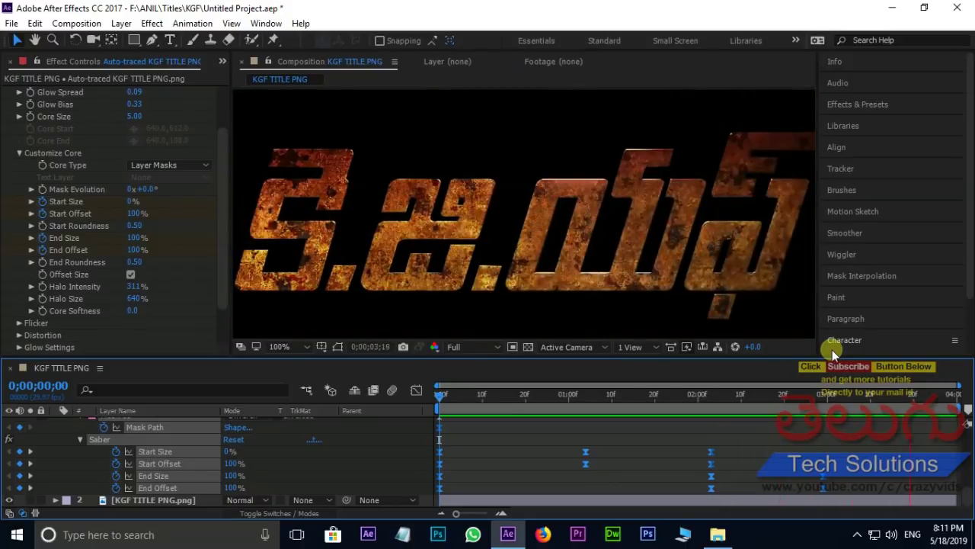
key(space)
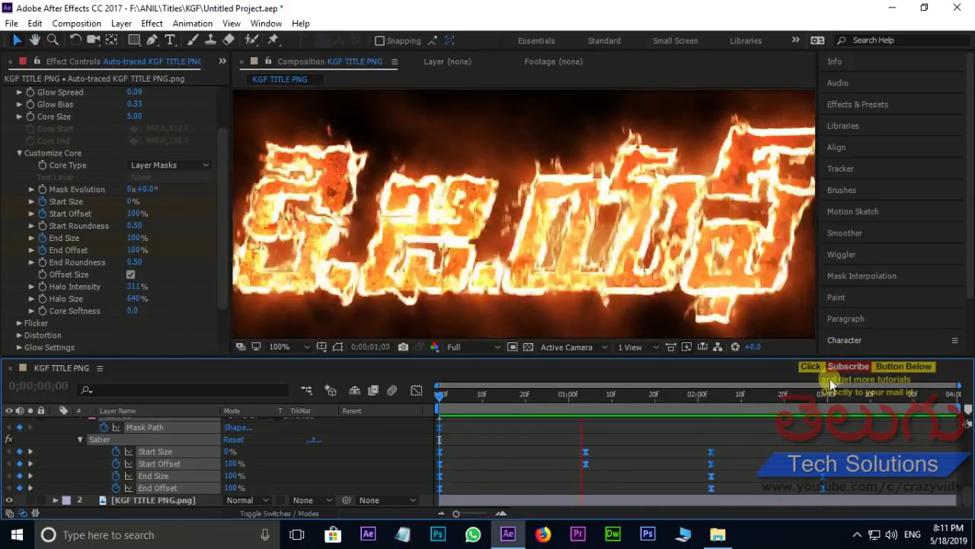
key(space)
Move the End Size and End Offset keyframes near 02;00f a few frames later
drag(847, 471, 863, 493)
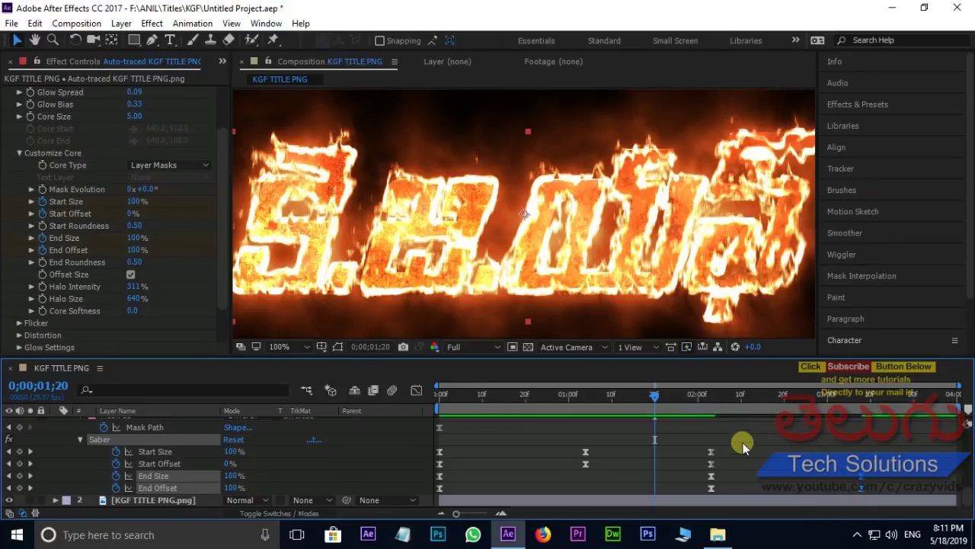
click(711, 487)
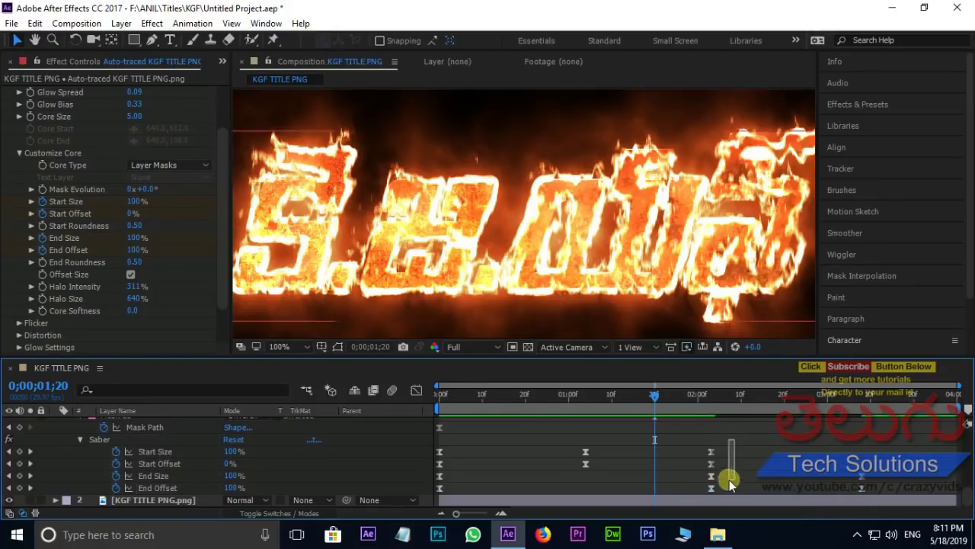
mouse_move(735, 438)
mouse_down()
mouse_move(697, 495)
mouse_move(723, 492)
mouse_up()
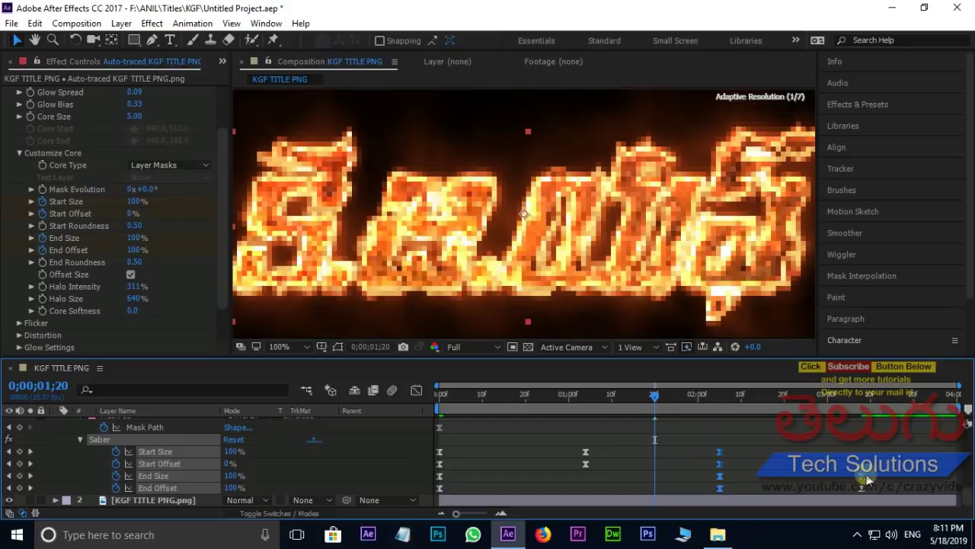
click(867, 478)
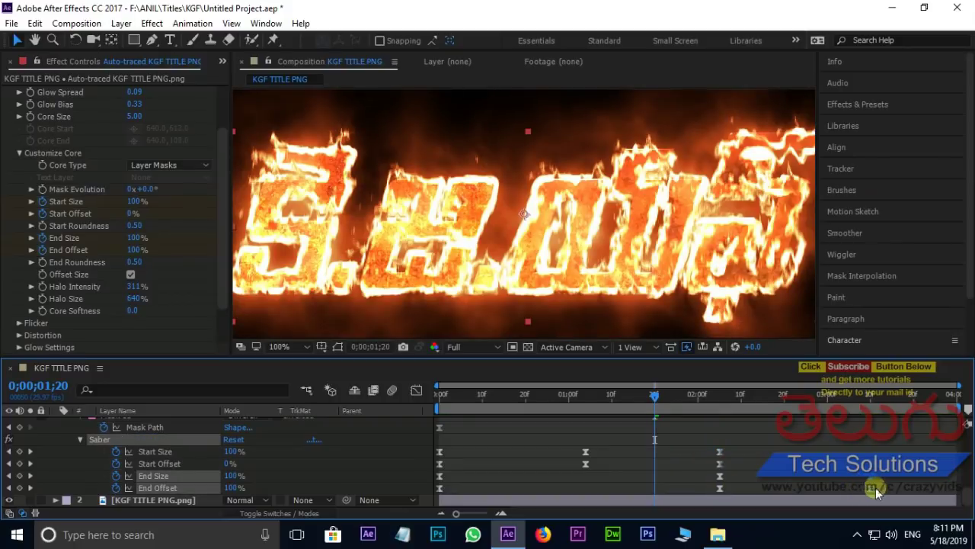
Return to the first frame, zoom the view to 50%, and collapse the traced layer's masks
drag(655, 395, 382, 405)
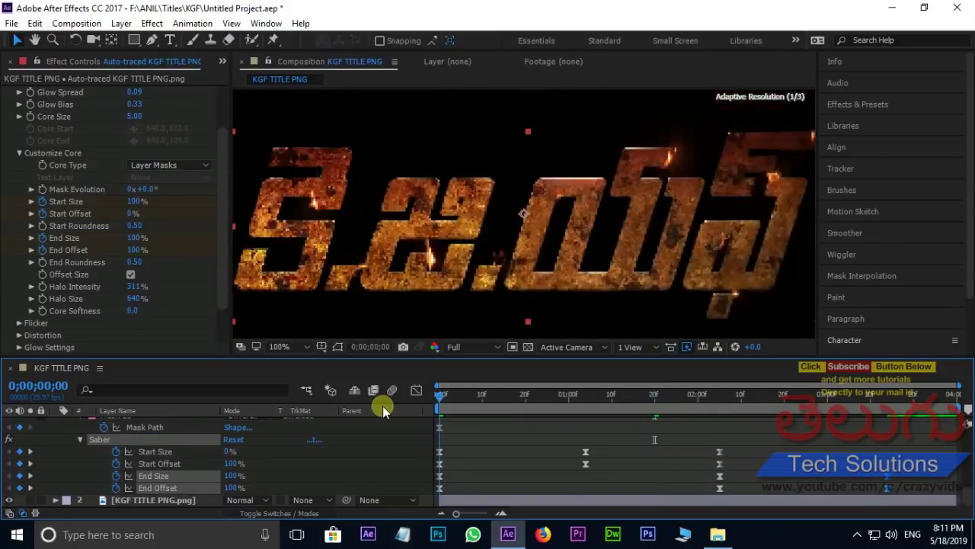
click(430, 218)
key(comma)
key(comma)
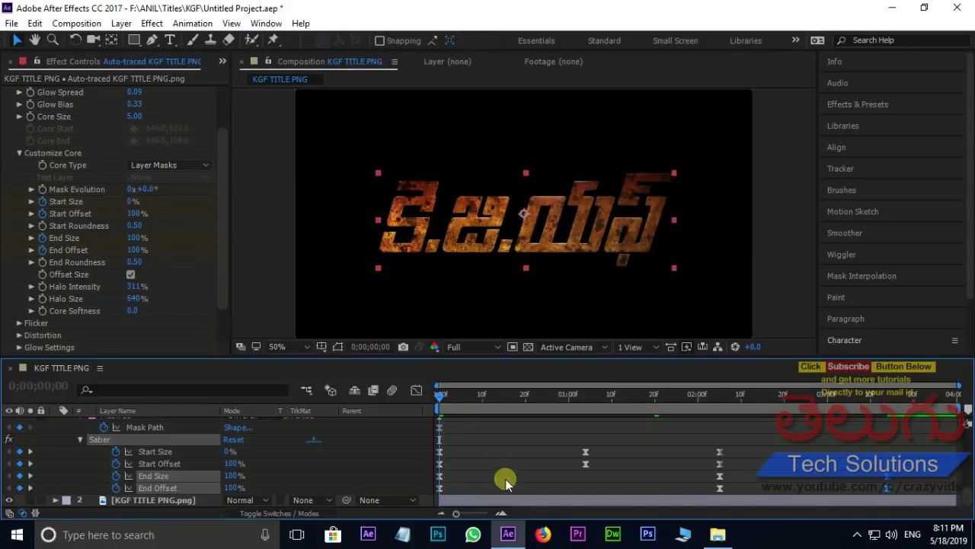
scroll(266, 446, up, 10)
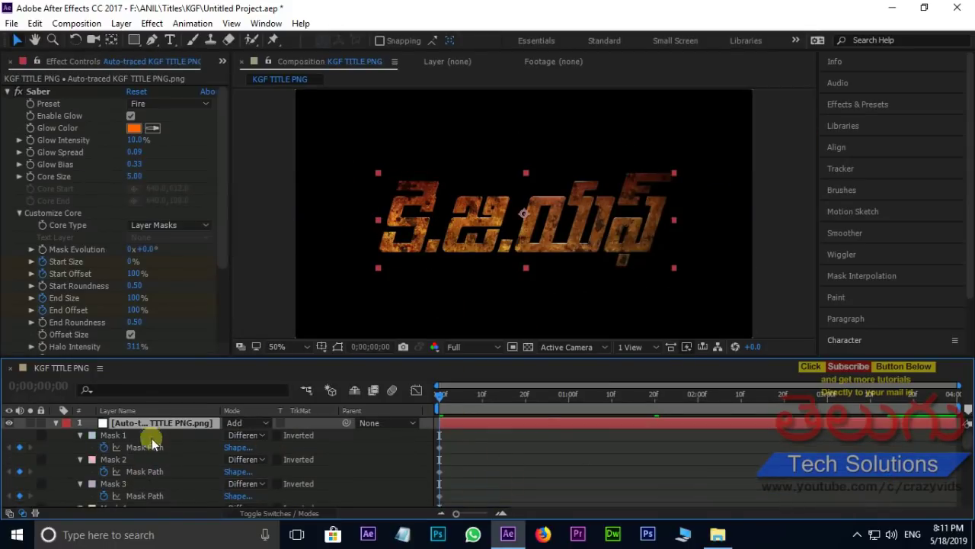
key(m)
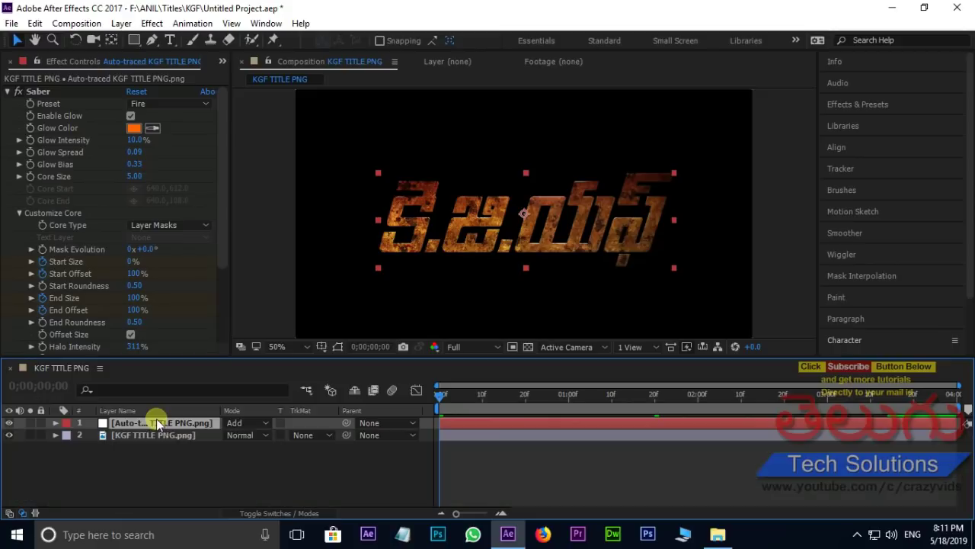
Select the KGF TITLE PNG.png layer and show only its Opacity, with the view at 100%
click(163, 434)
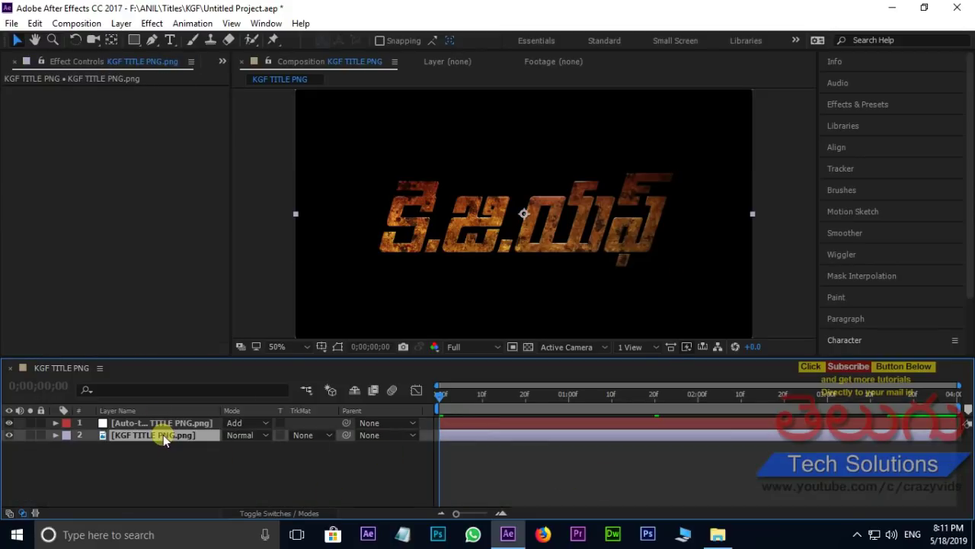
key(slash)
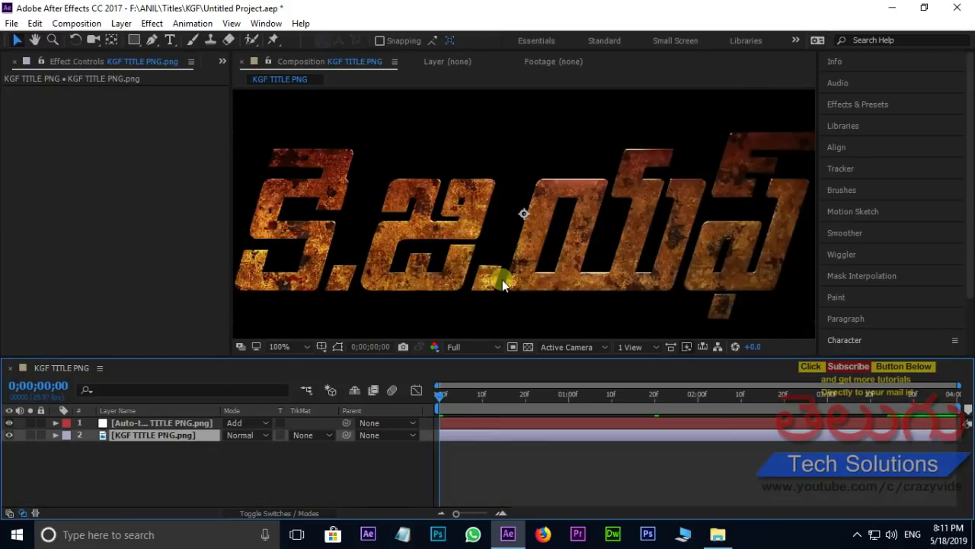
key(t)
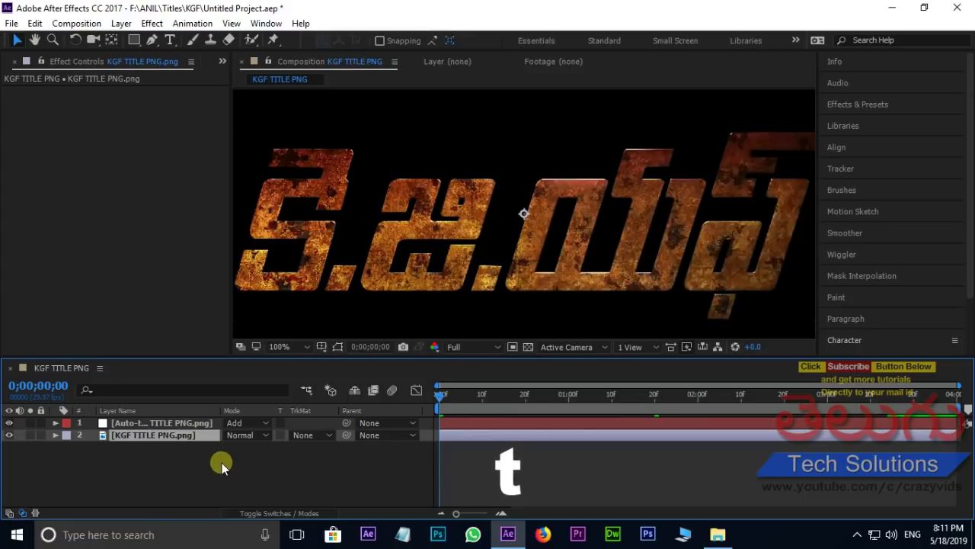
Keyframe the title's Opacity from 0% at 0;00 to 100% at 0;00;01;02
click(233, 448)
text(00)
click(44, 481)
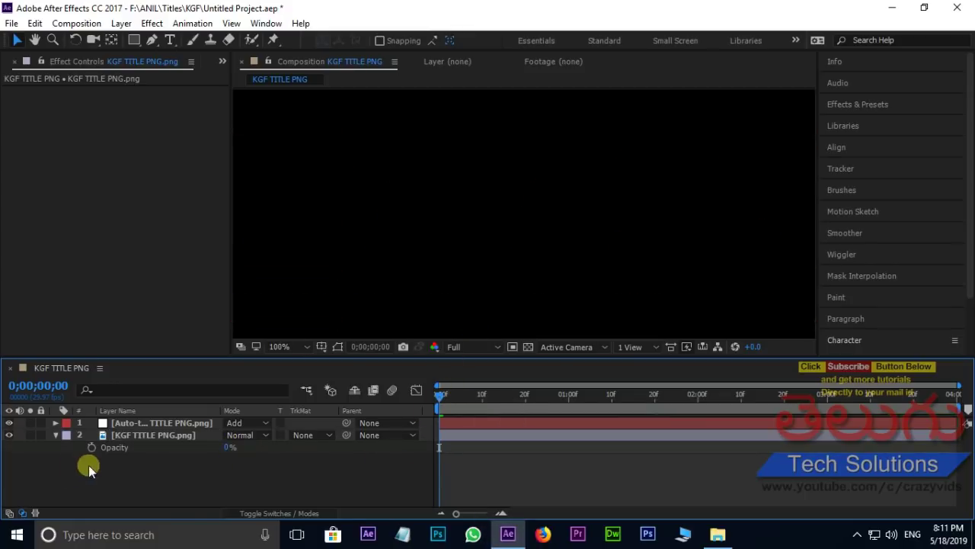
click(91, 447)
drag(440, 394, 579, 406)
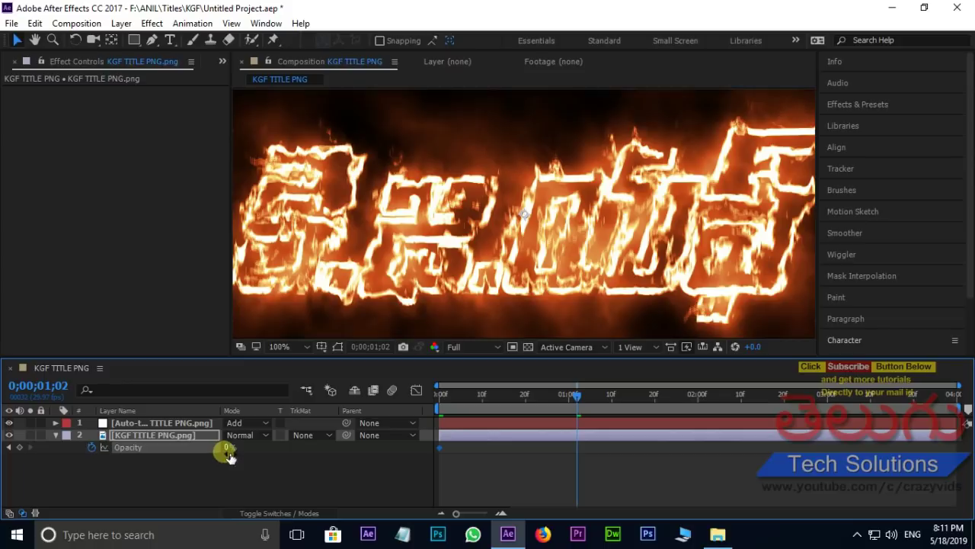
drag(229, 448, 313, 450)
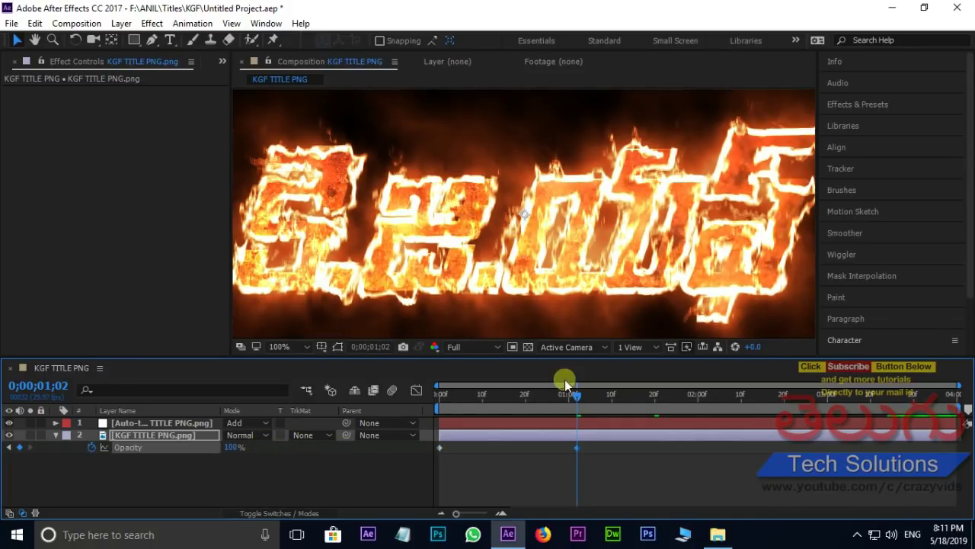
Apply Easy Ease (F9) to both Opacity keyframes and return to the start
click(615, 483)
drag(602, 473, 428, 451)
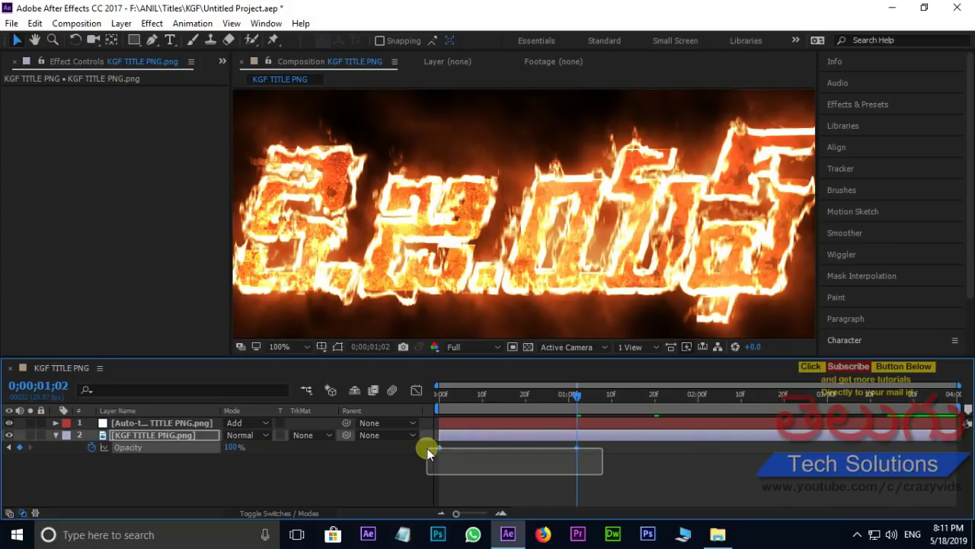
key(F9)
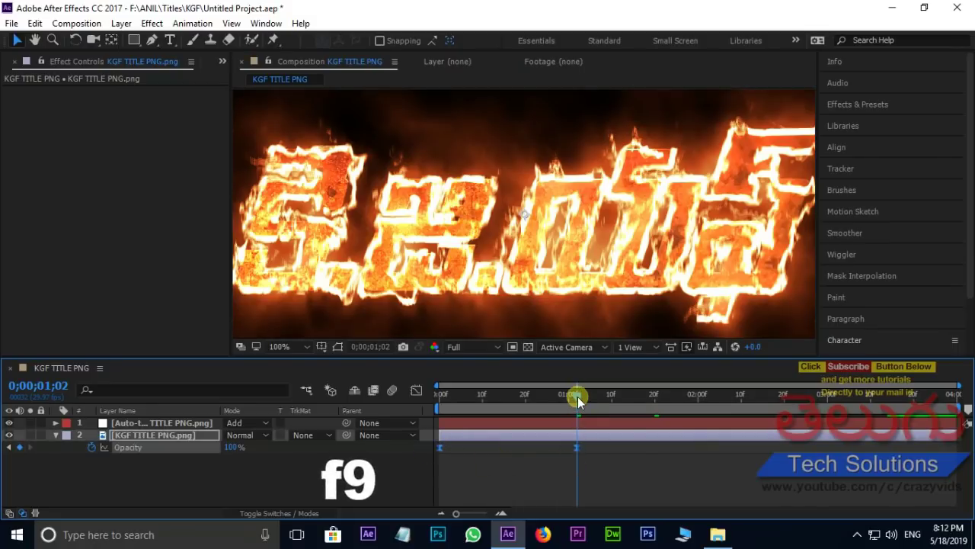
drag(578, 396, 439, 395)
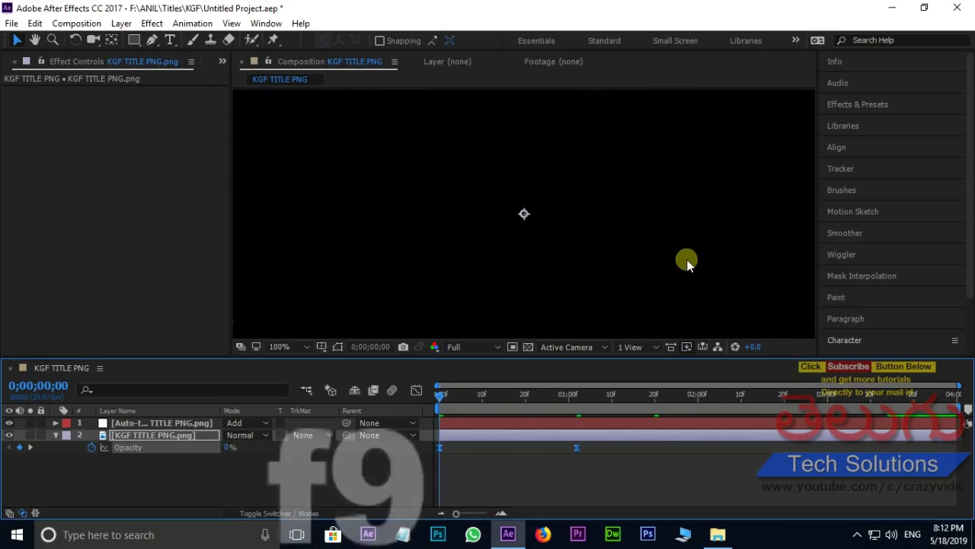
Shift both Opacity keyframes later in time and preview the revised fade-in
key(space)
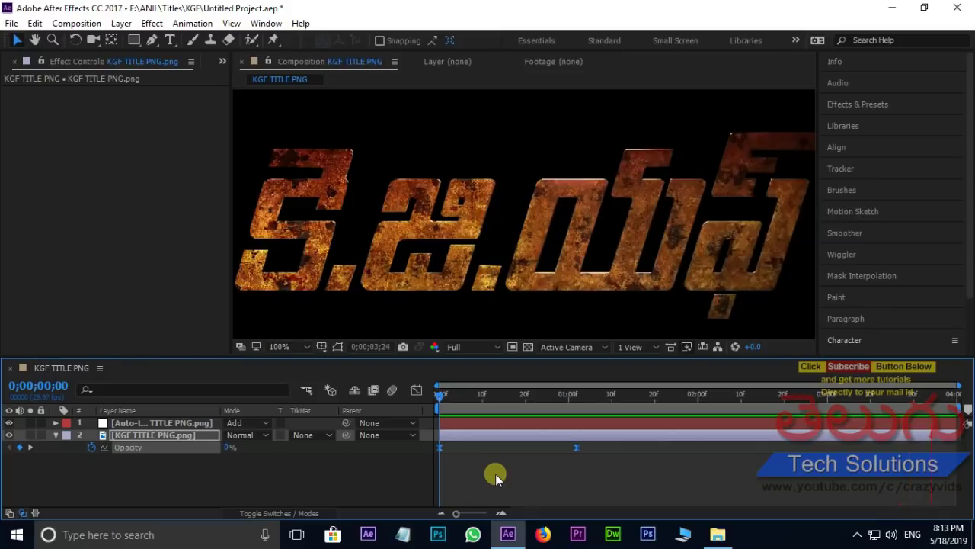
key(space)
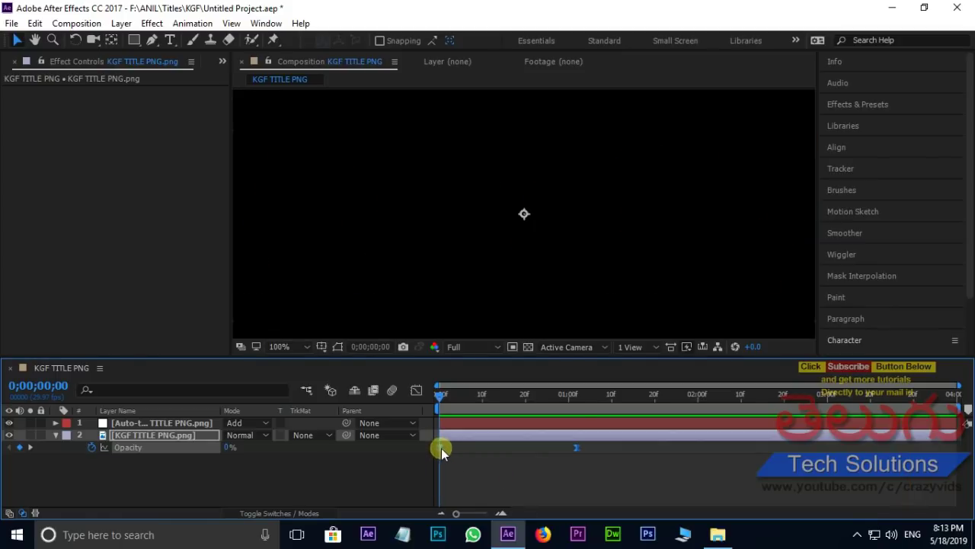
drag(441, 448, 528, 449)
click(632, 483)
mouse_move(632, 483)
mouse_down()
mouse_move(703, 447)
mouse_move(695, 449)
mouse_up()
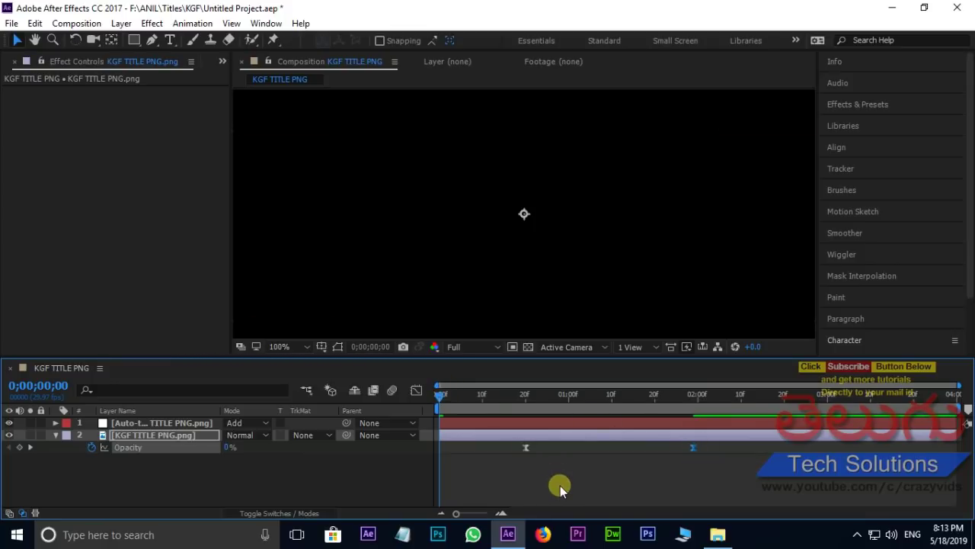
key(space)
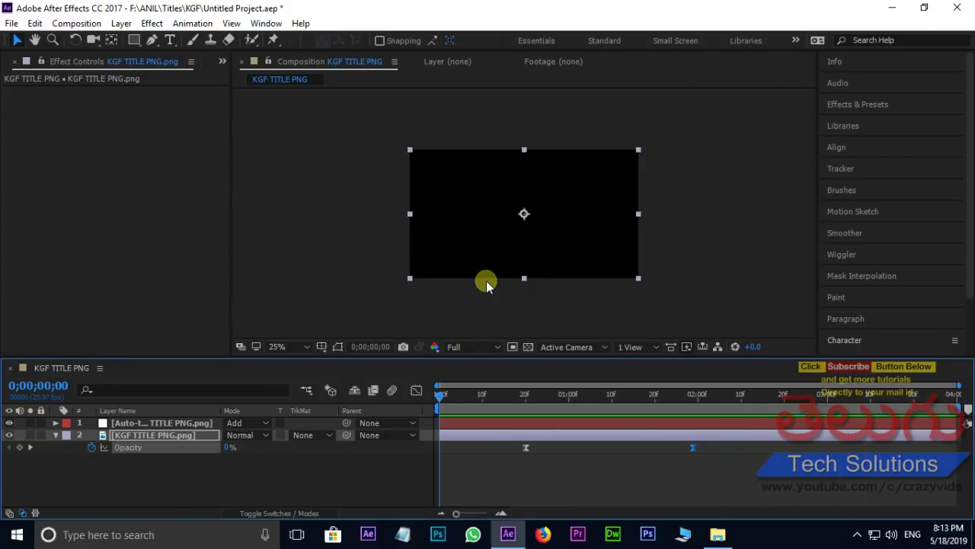
key(period)
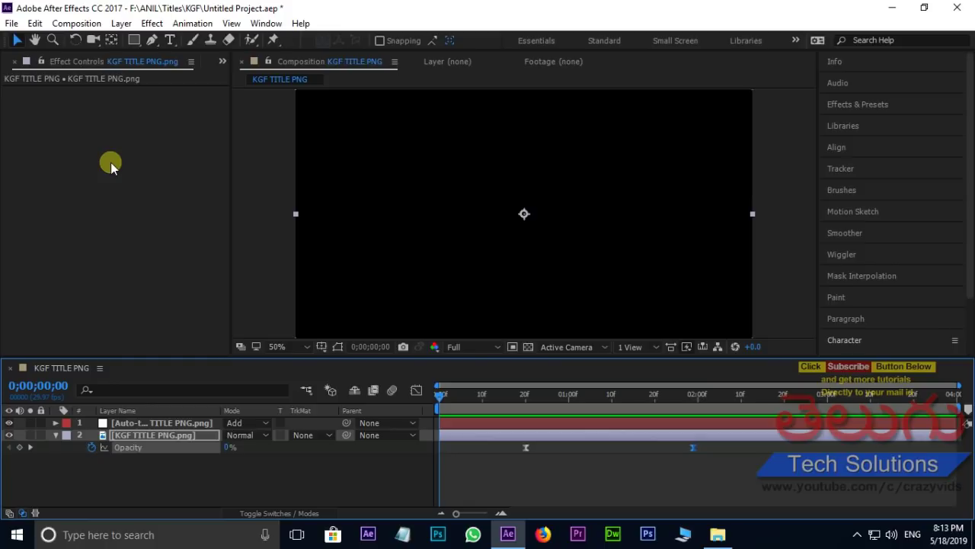
Drag Smoke.mp4 from the KGF folder into the Project panel
key(ctrl+0)
click(718, 531)
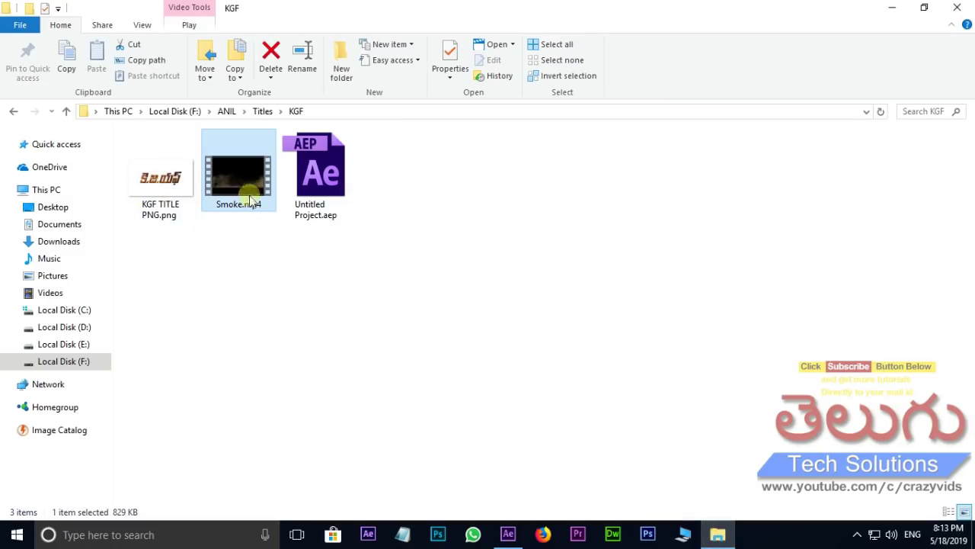
mouse_move(250, 200)
mouse_down()
mouse_move(506, 543)
mouse_move(122, 276)
mouse_up()
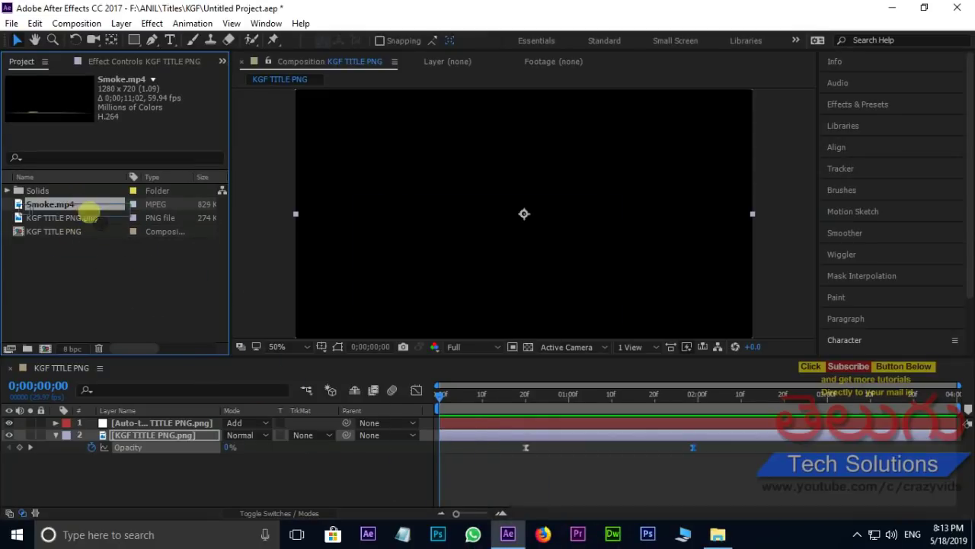
Add Smoke.mp4 as the top layer, scaled up and positioned to cover the frame
drag(87, 207, 163, 419)
scroll(547, 250, down, 4)
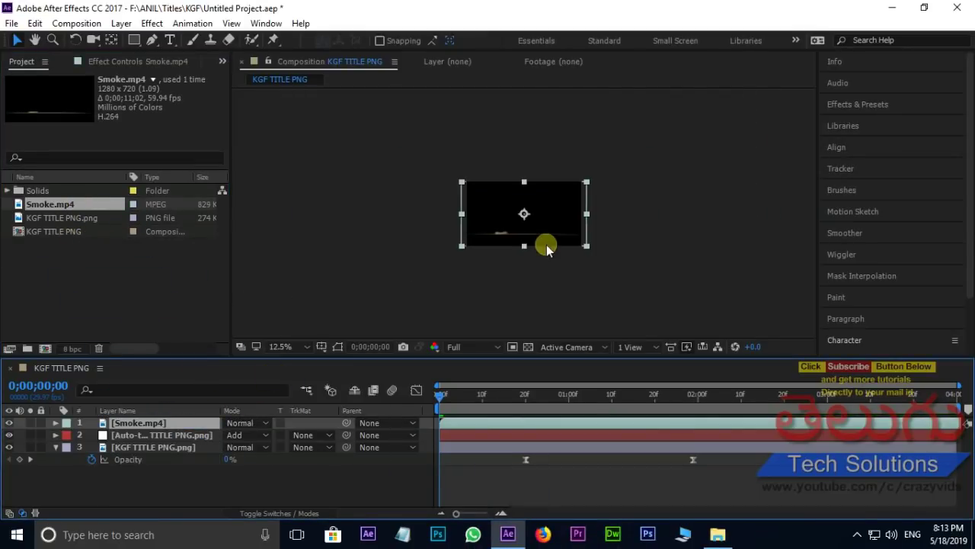
drag(587, 183, 717, 118)
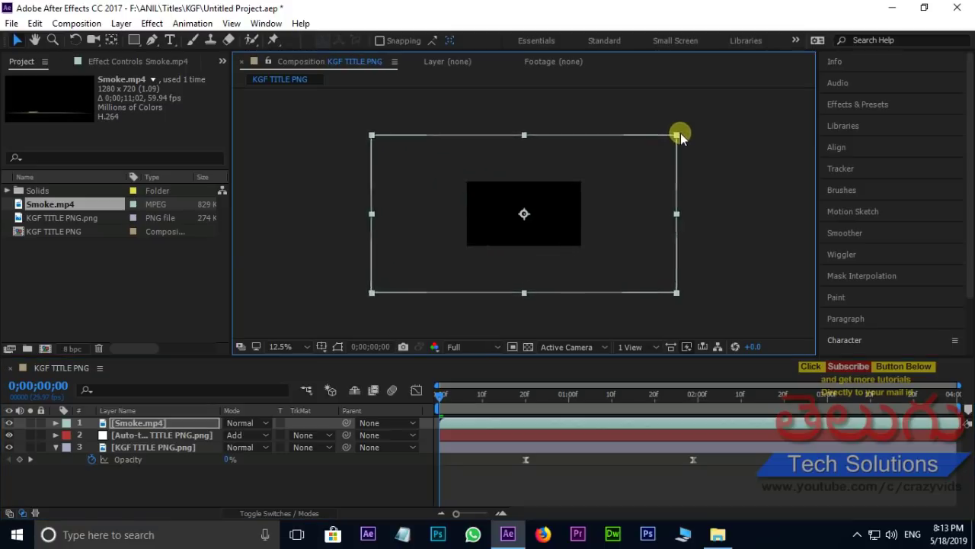
drag(444, 404, 633, 379)
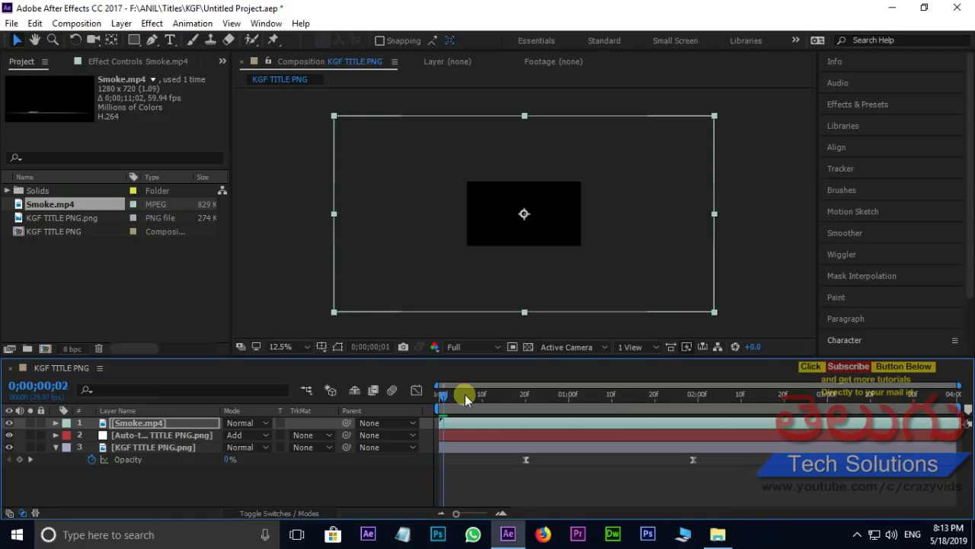
drag(597, 266, 601, 243)
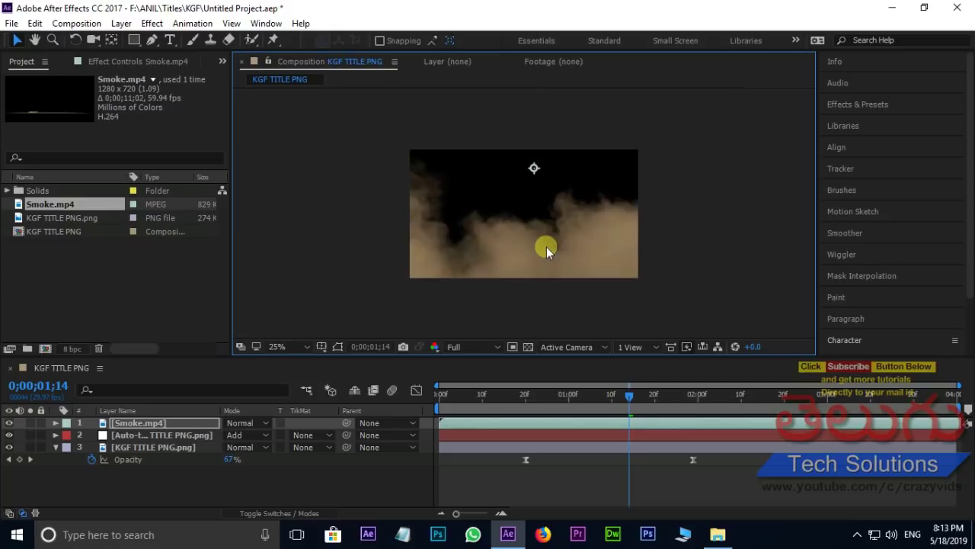
Set the smoke layer's blend mode to Add and its Opacity to 20%
click(246, 424)
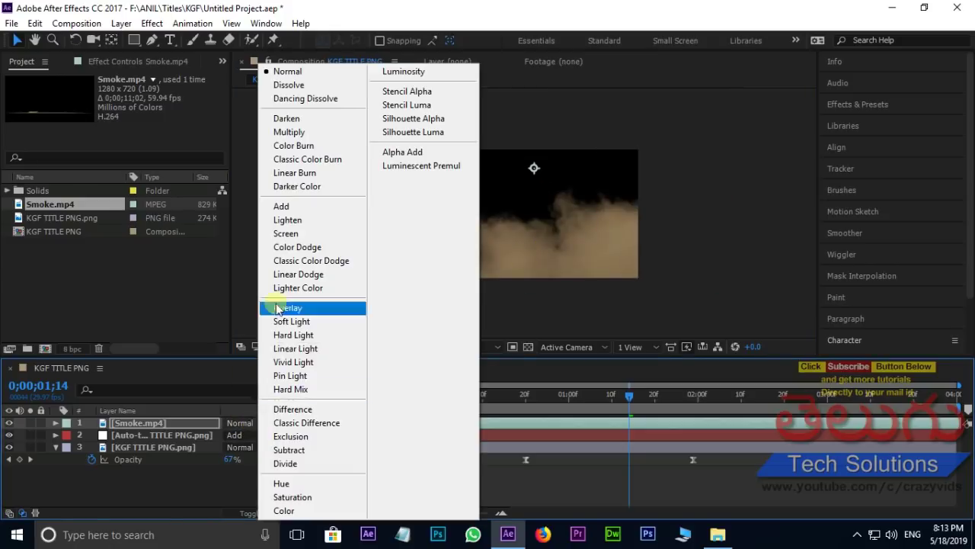
click(279, 205)
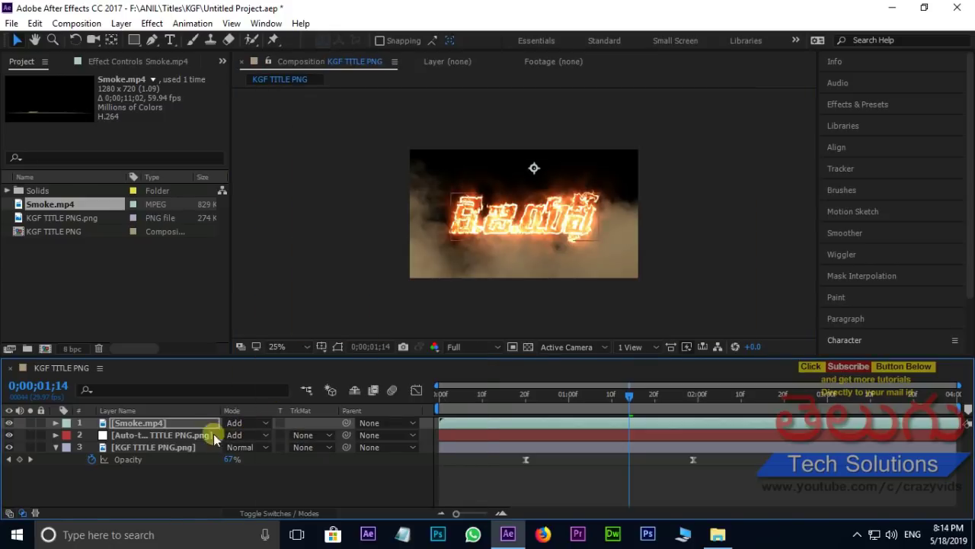
click(166, 425)
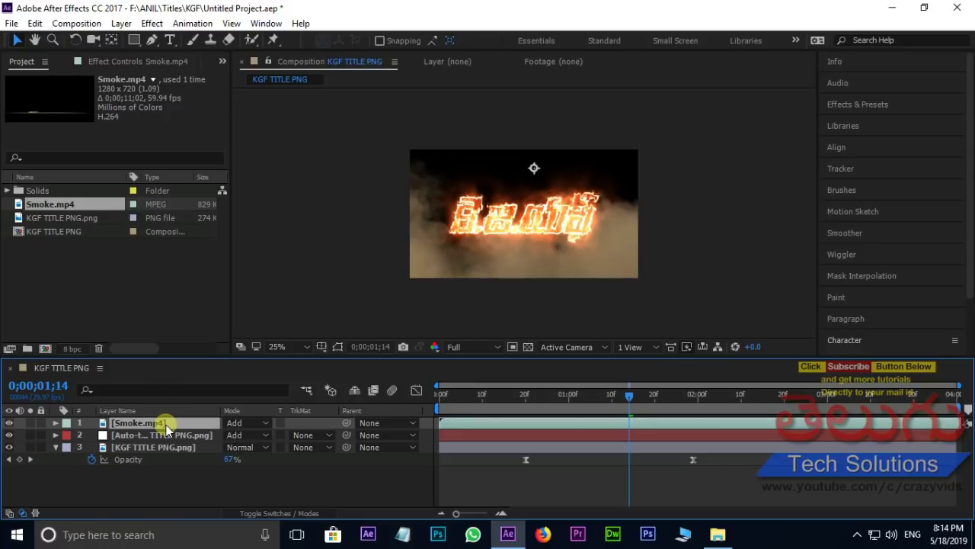
key(t)
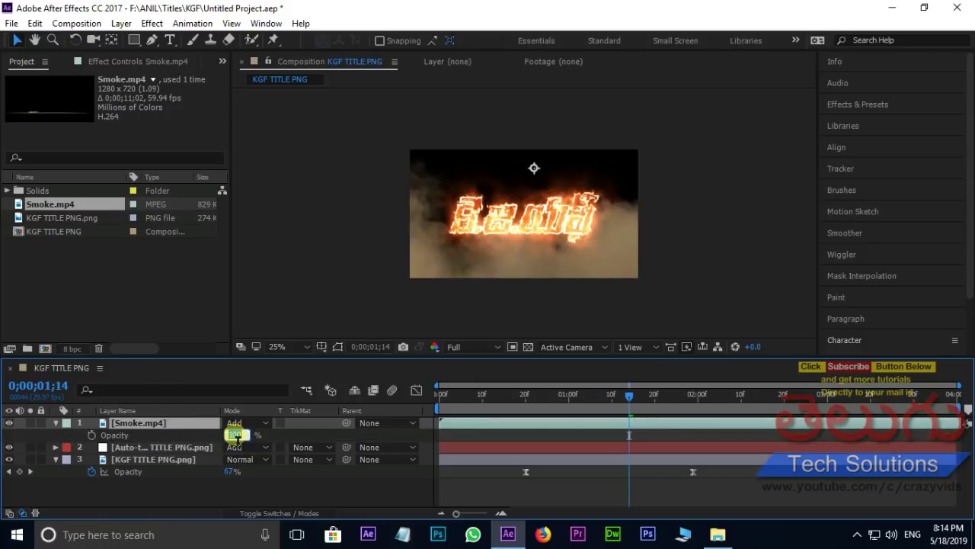
text(50)
key(Return)
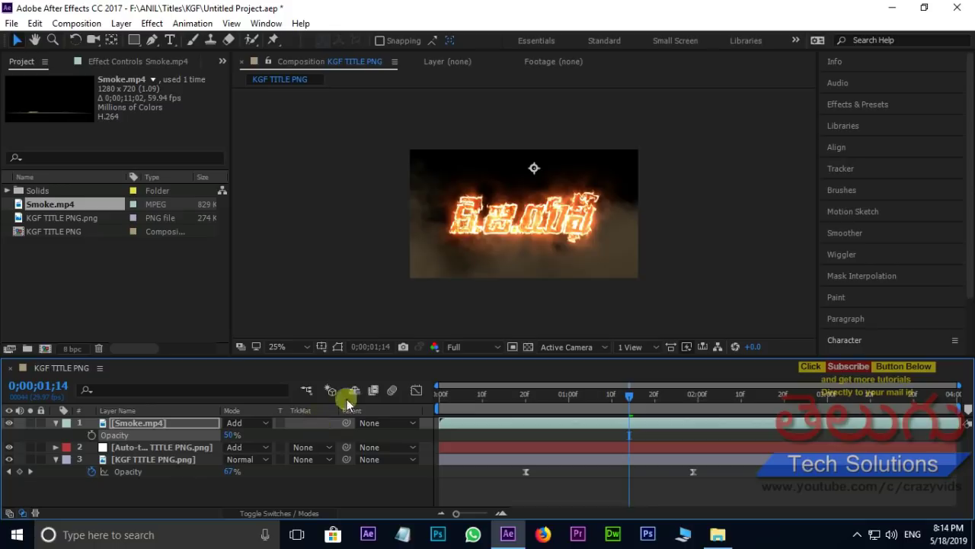
key(period)
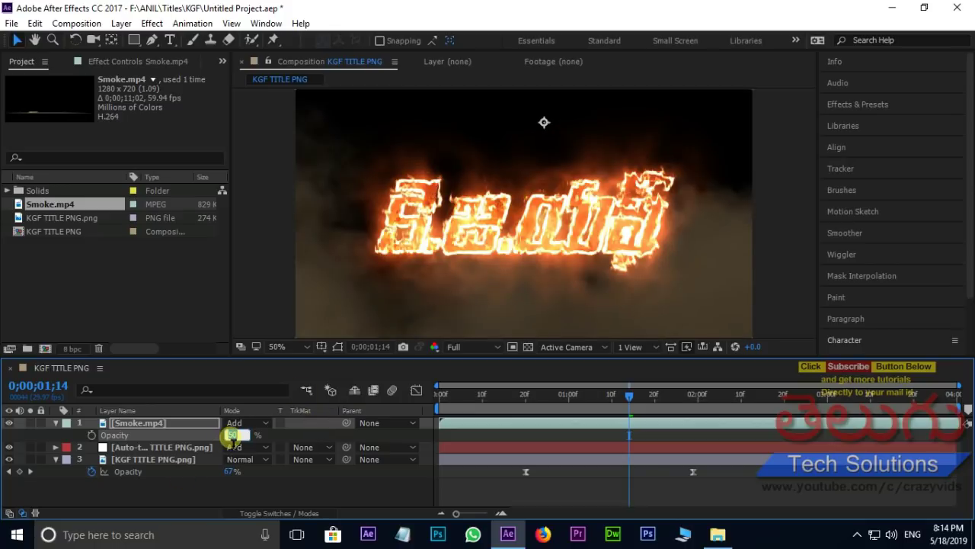
text(20)
key(Return)
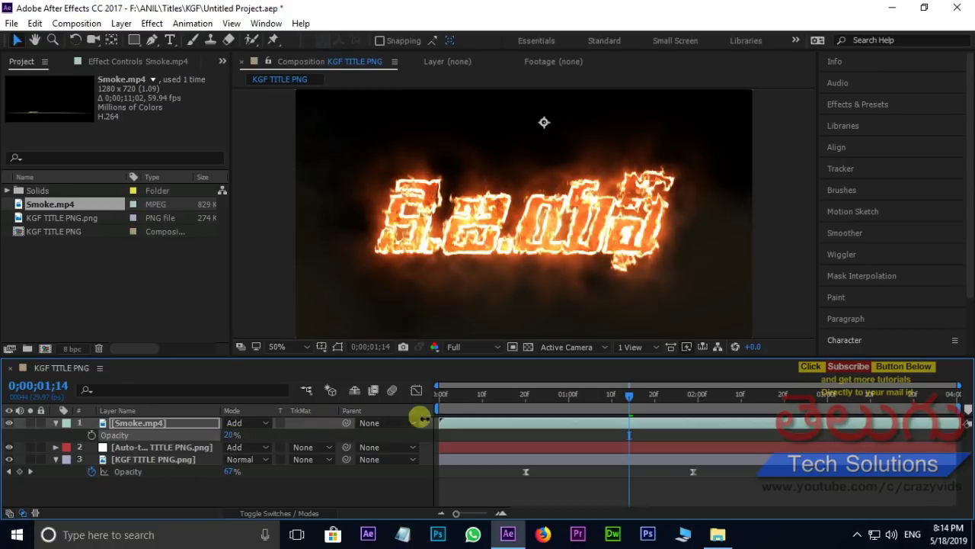
drag(629, 396, 414, 399)
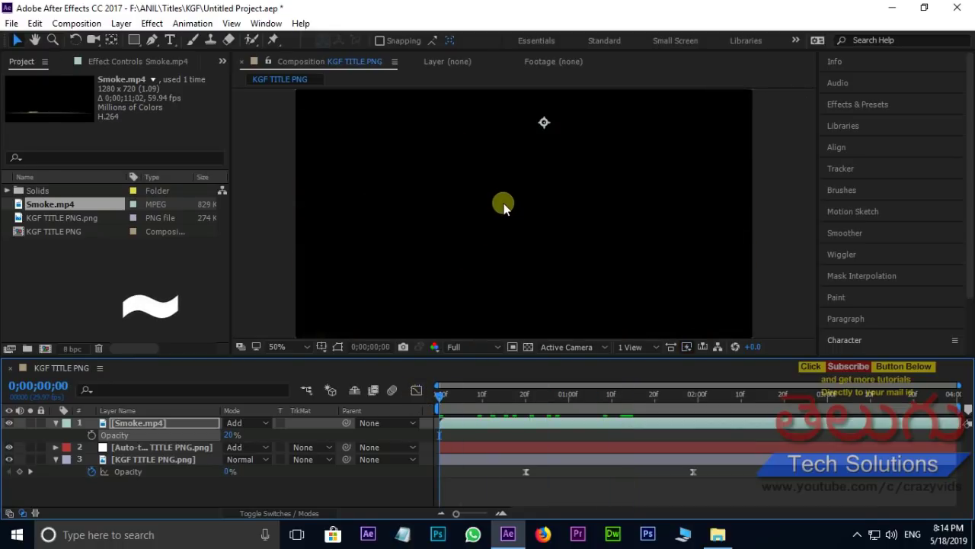
Maximize the Composition panel at 100% zoom and play the finished smoke-and-fire title several times
key(grave)
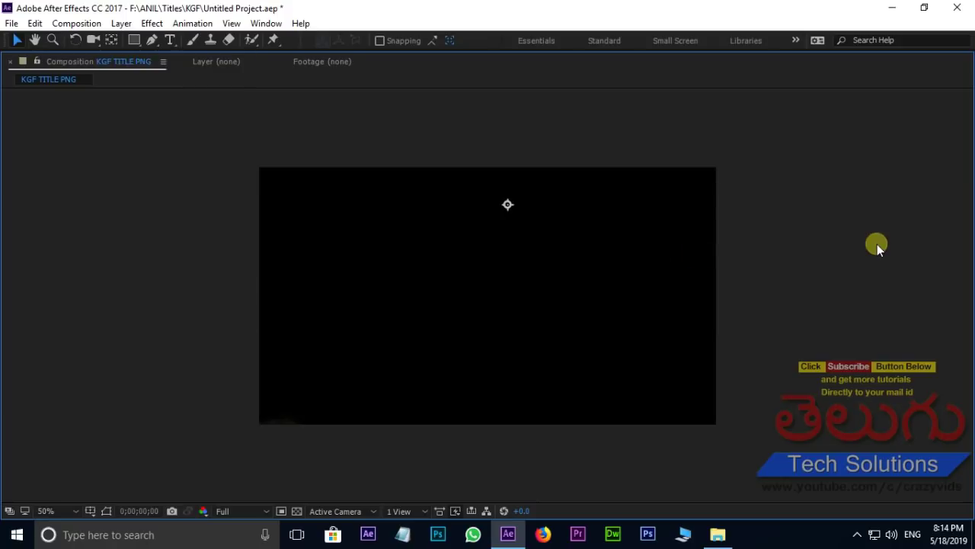
key(slash)
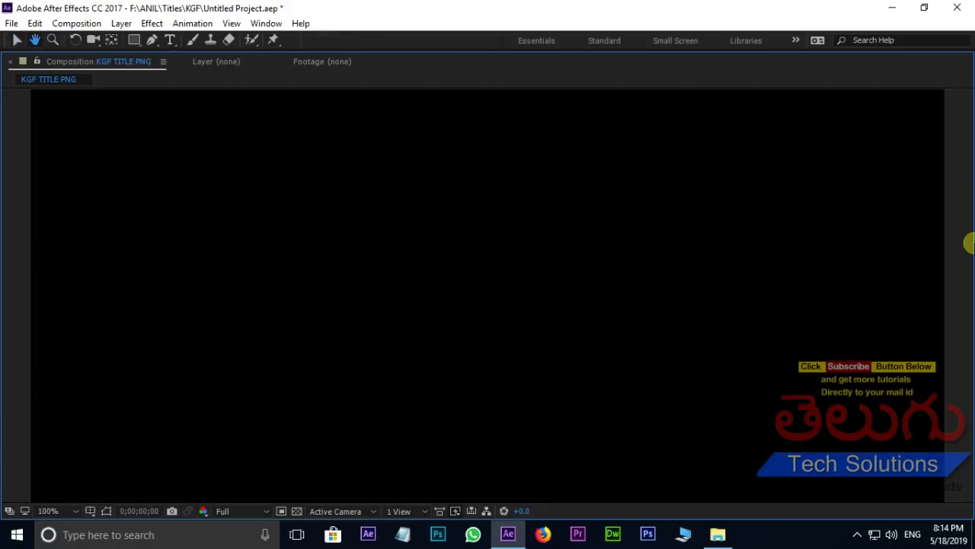
key(space)
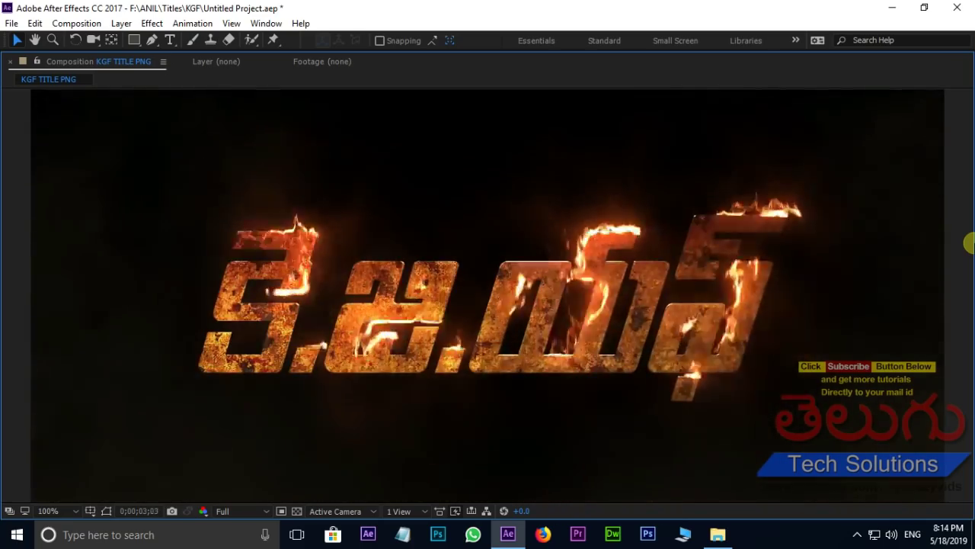
key(space)
key(space)
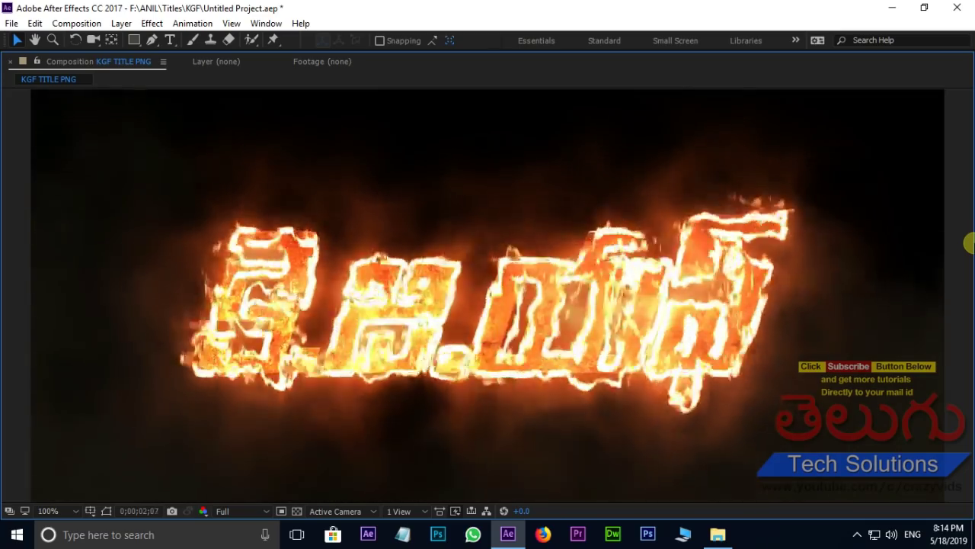
key(space)
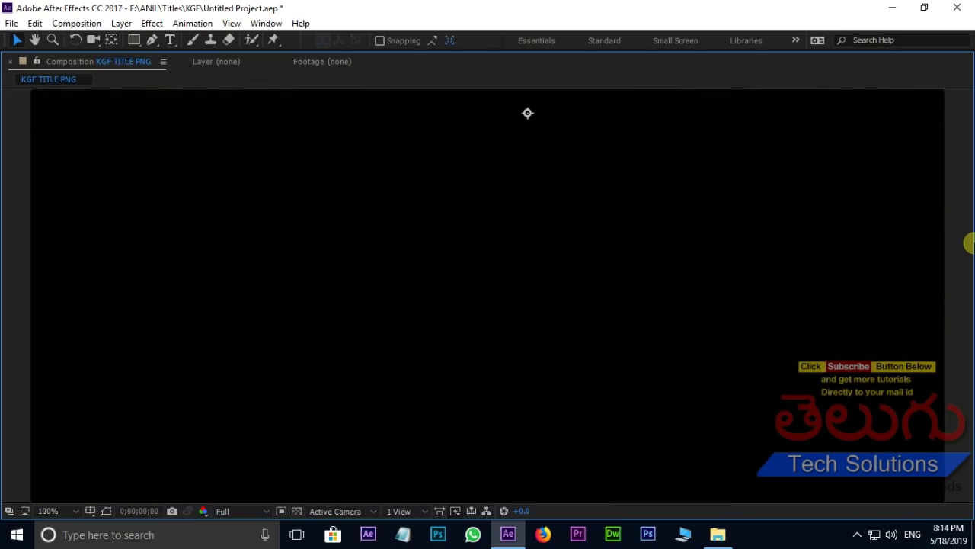
key(space)
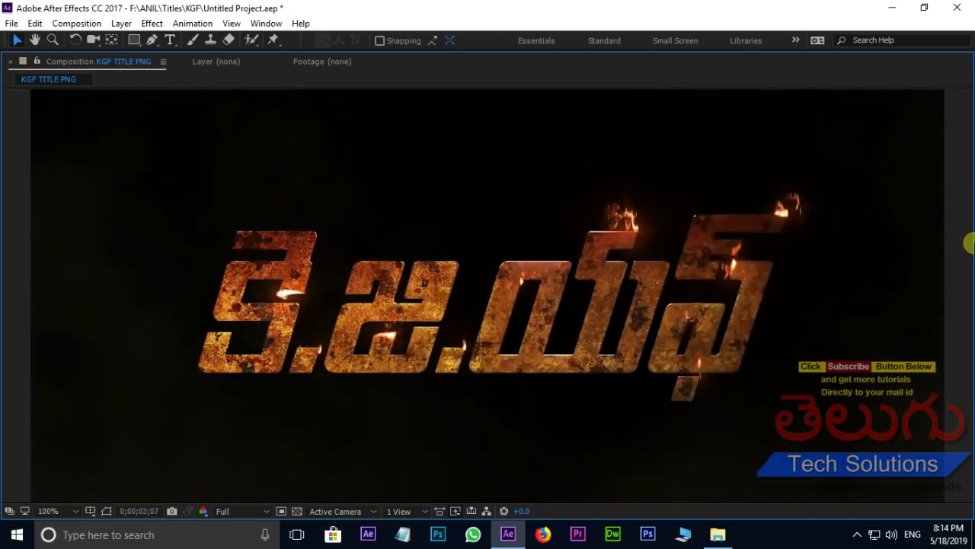
key(space)
key(space)
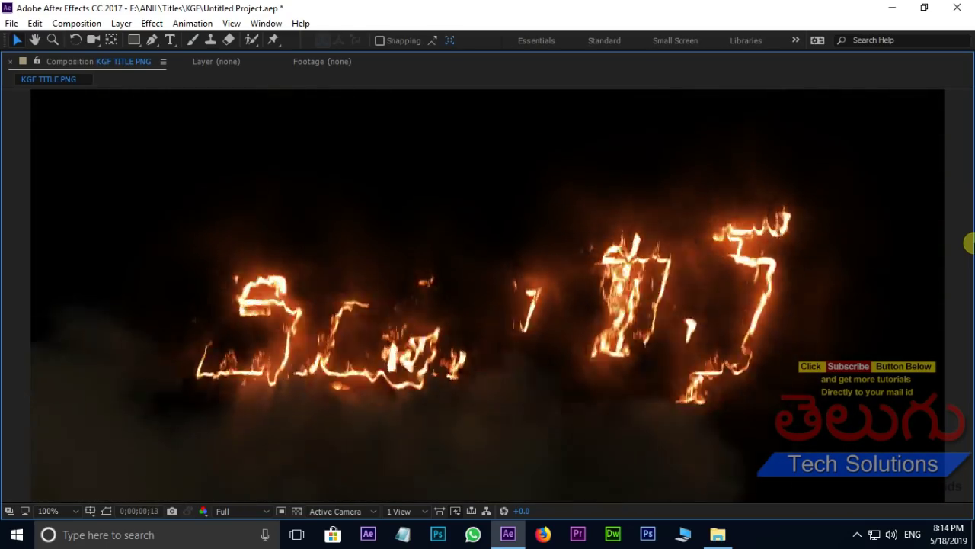